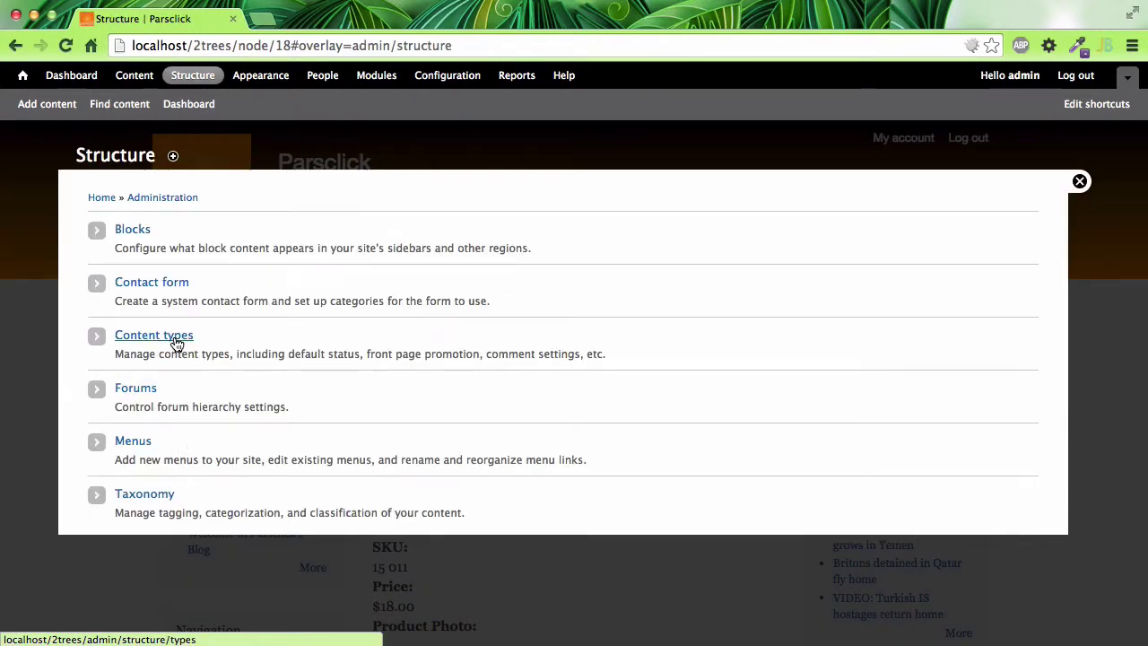
# Create a new content type named Temp and save it with its default settings
pyautogui.click(176, 343)
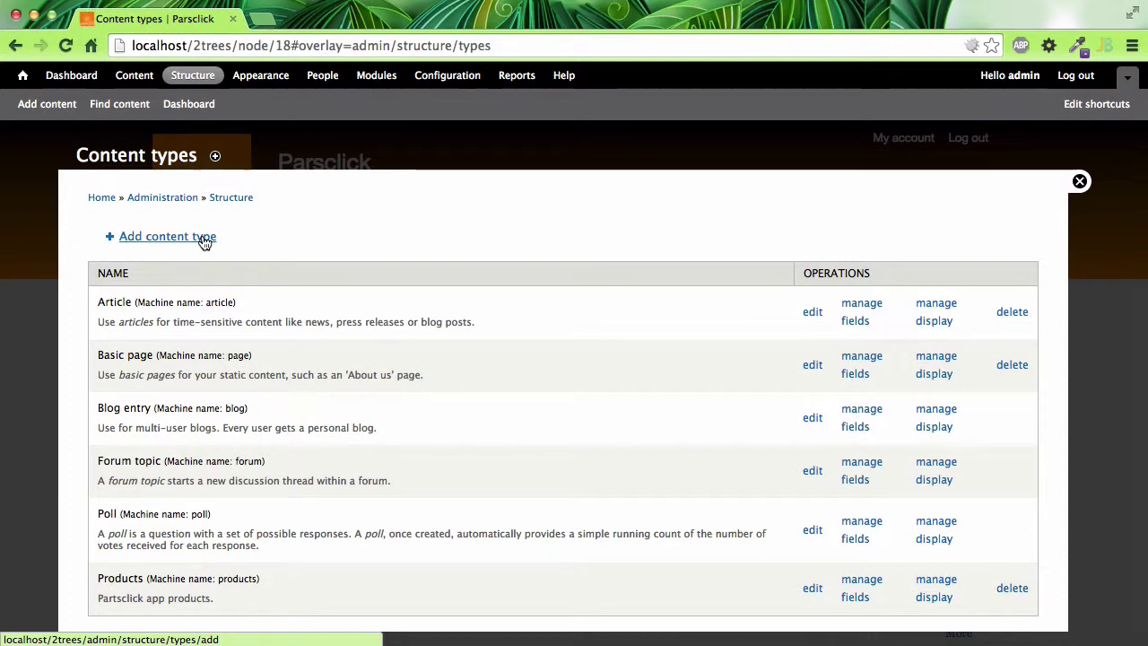
pyautogui.click(204, 239)
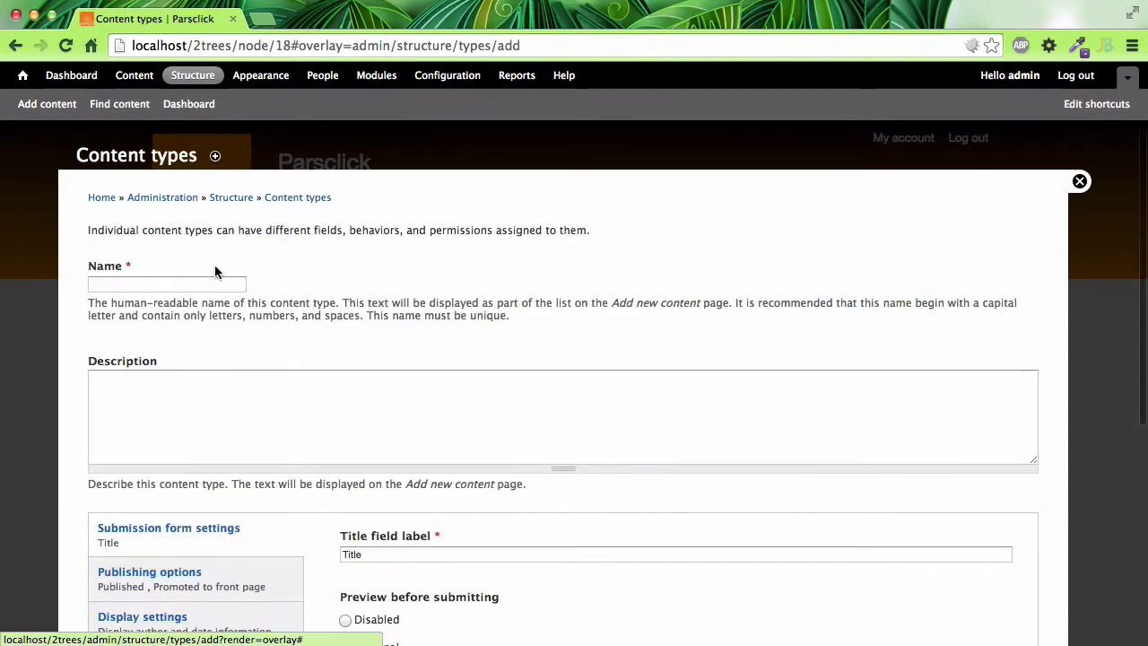
pyautogui.click(210, 284)
pyautogui.write('Temp')
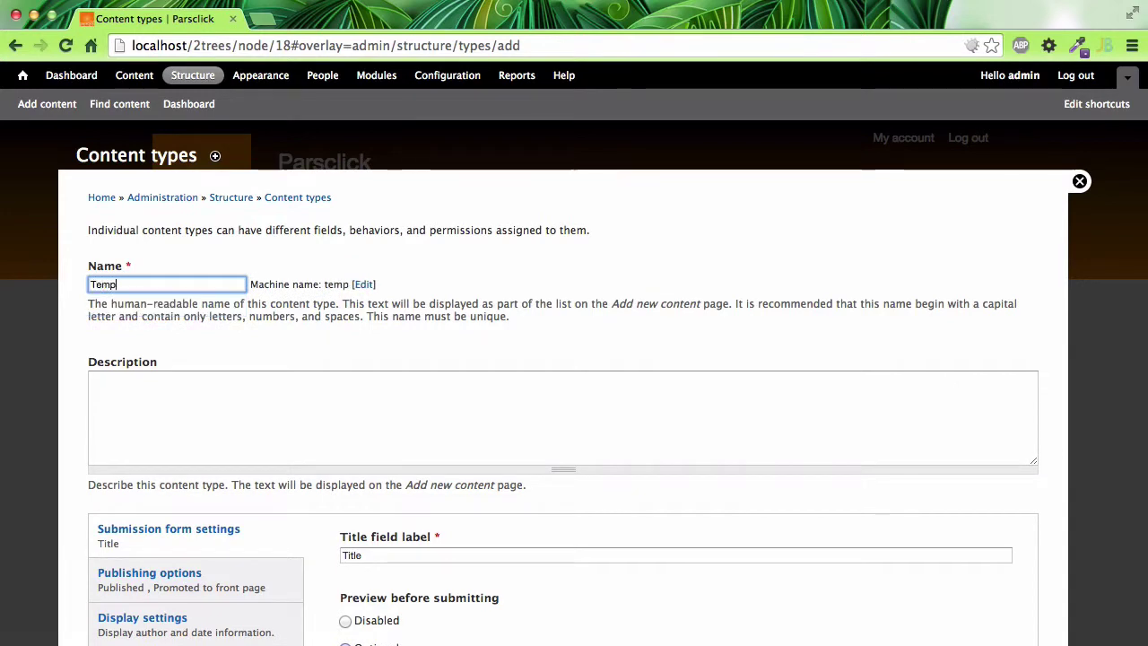
pyautogui.scroll(-5, 210, 410)
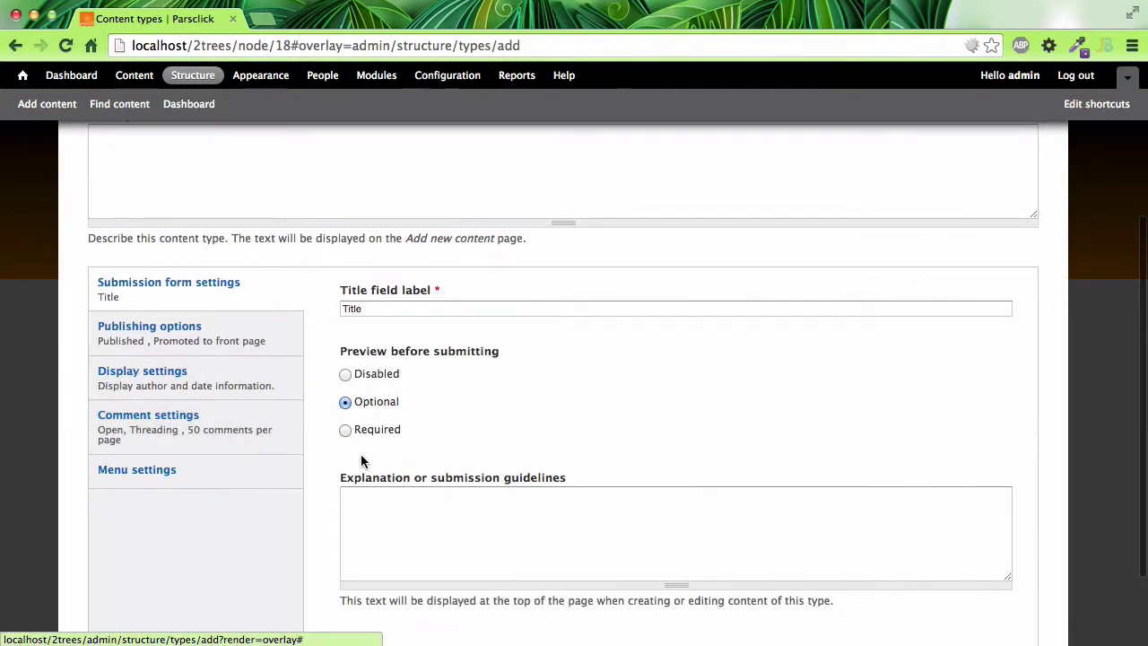
pyautogui.scroll(-2, 361, 460)
pyautogui.click(180, 563)
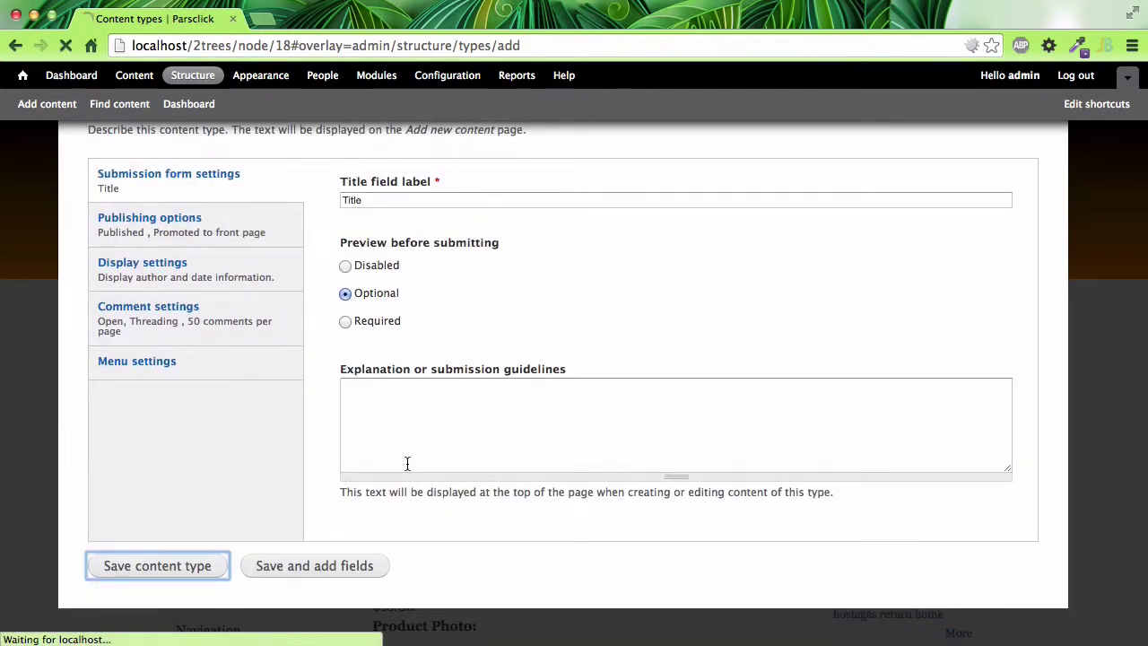
# Open field management for the Temp content type and review the field types available for a new field
pyautogui.scroll(-3, 296, 460)
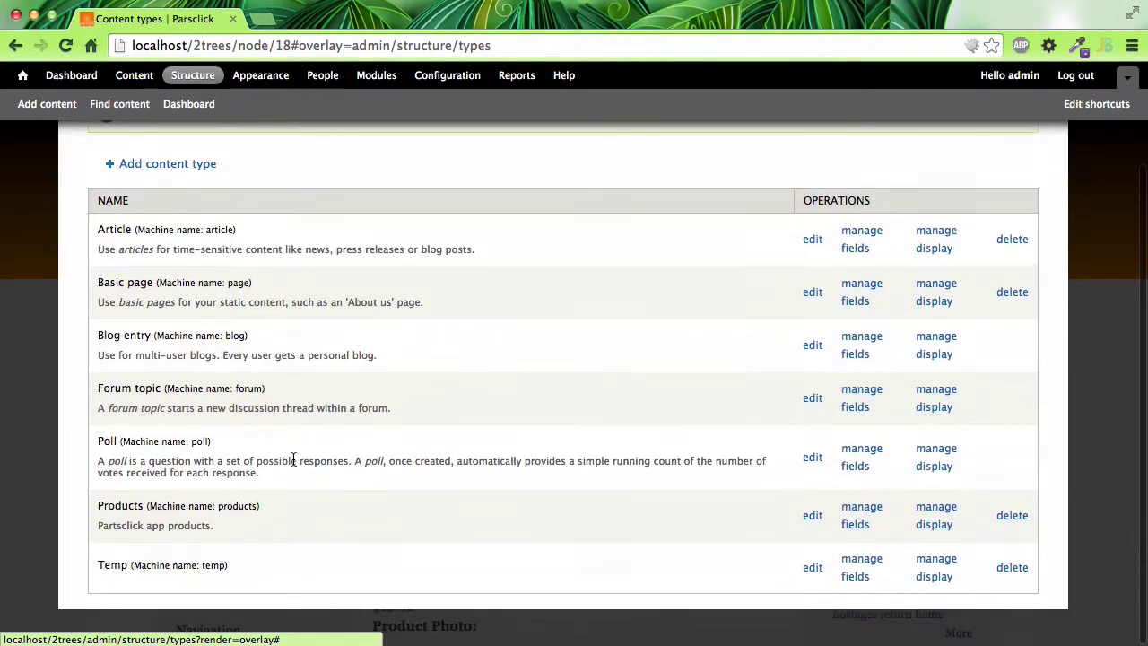
pyautogui.click(856, 573)
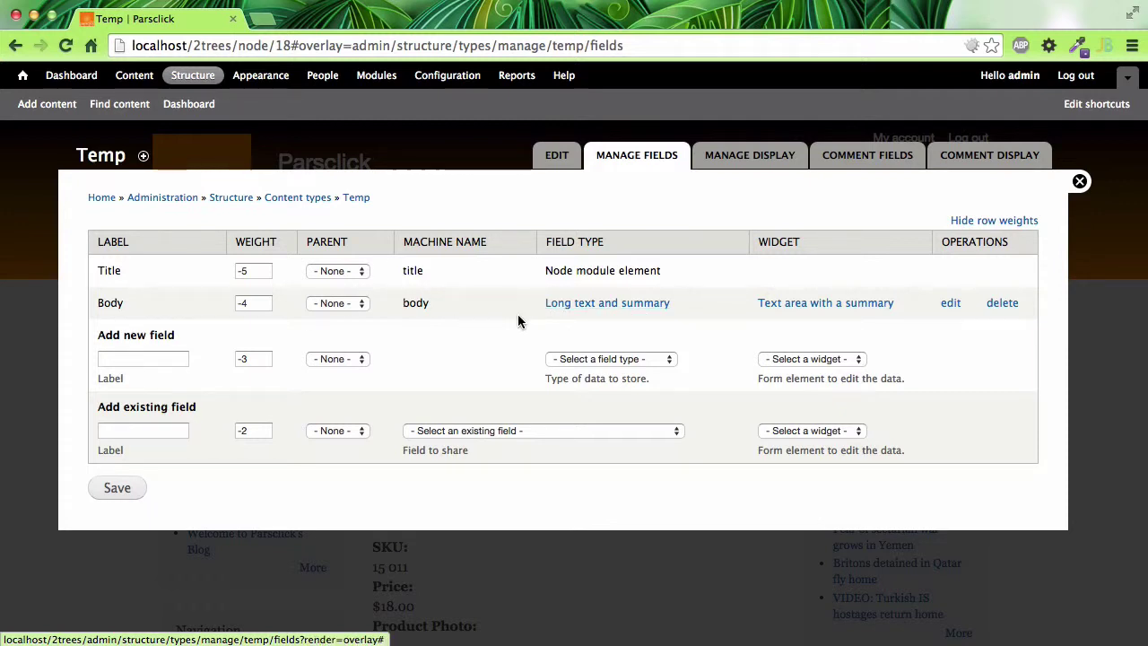
pyautogui.click(666, 359)
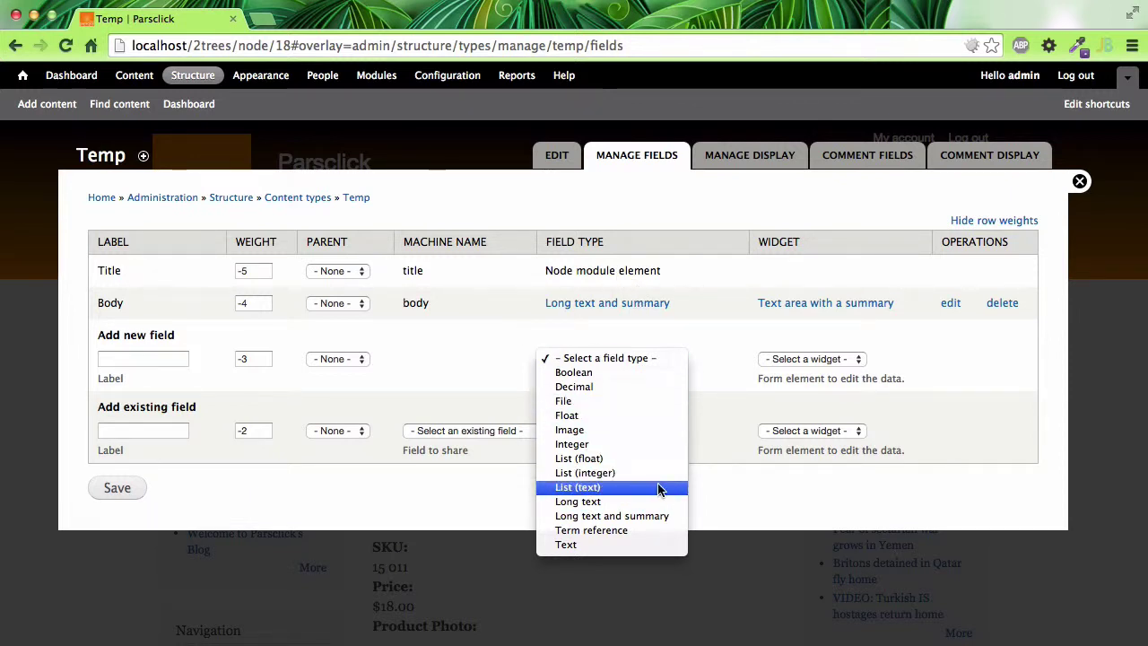
pyautogui.click(733, 427)
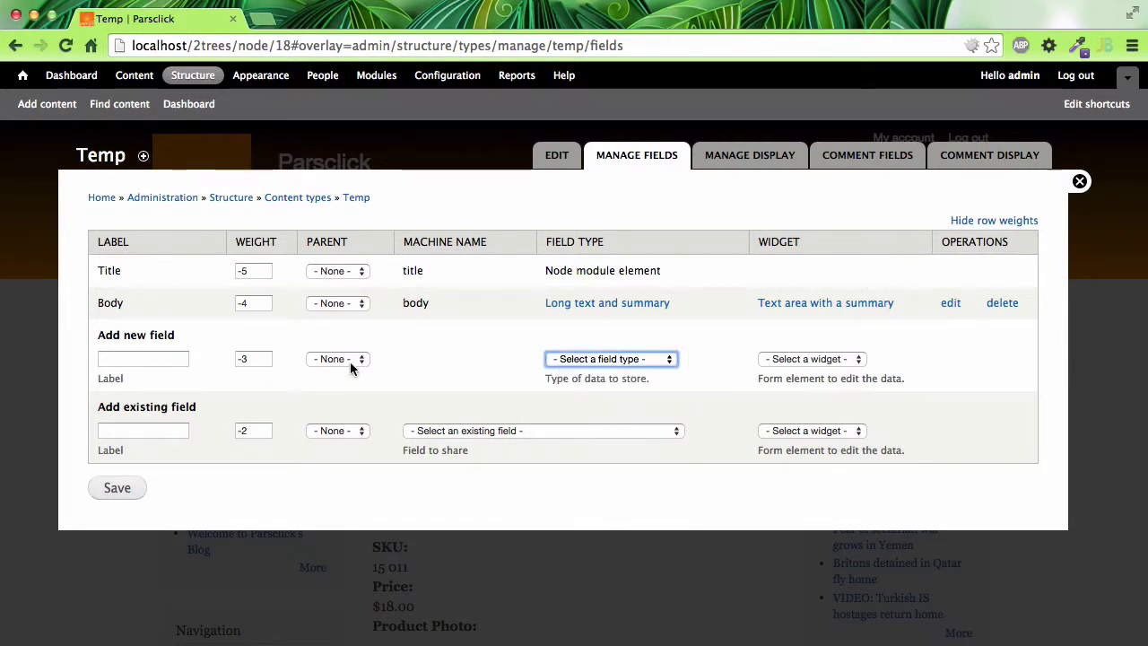
# Enter "i sit curent news" as the label for an existing field being added to Temp
pyautogui.click(169, 433)
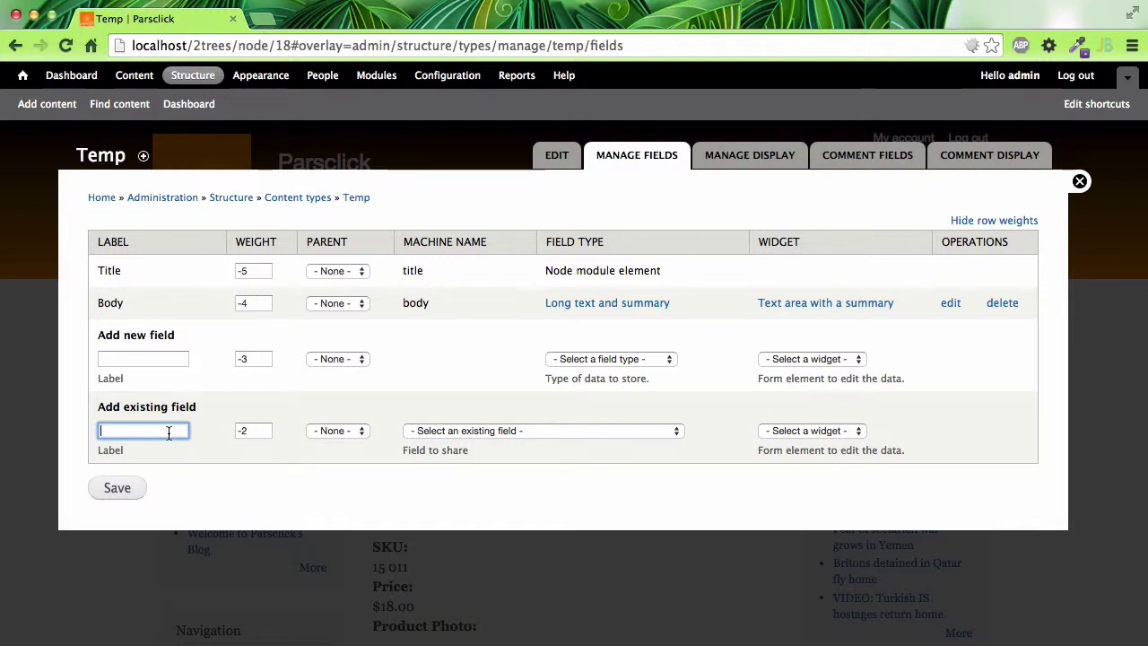
pyautogui.write('i sit curent news')
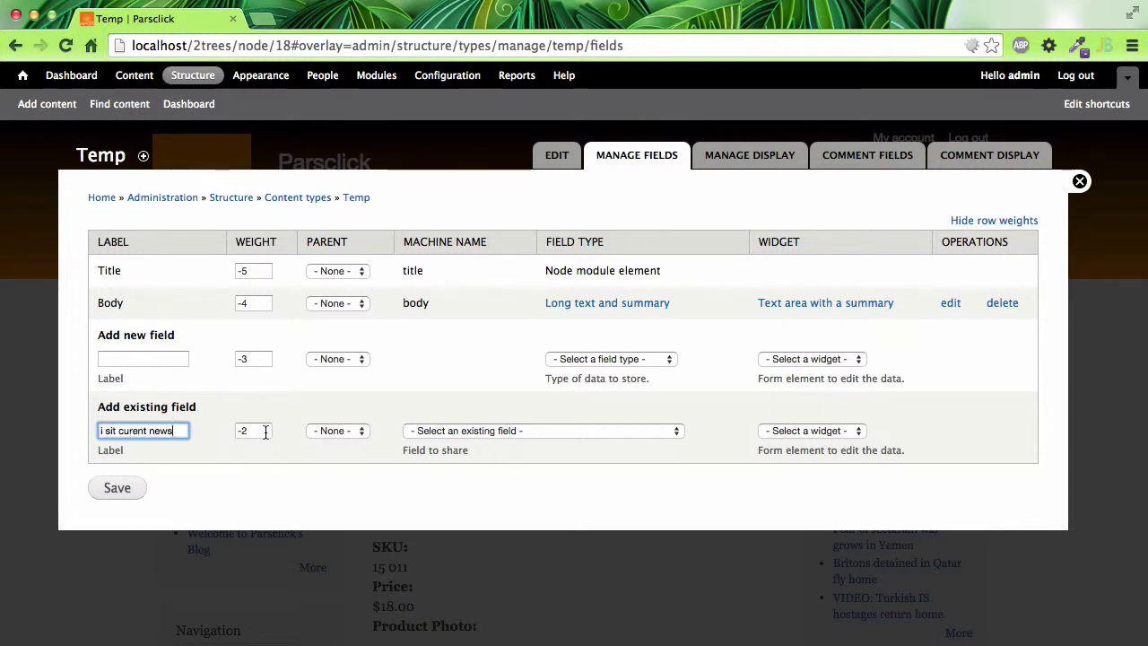
pyautogui.click(363, 431)
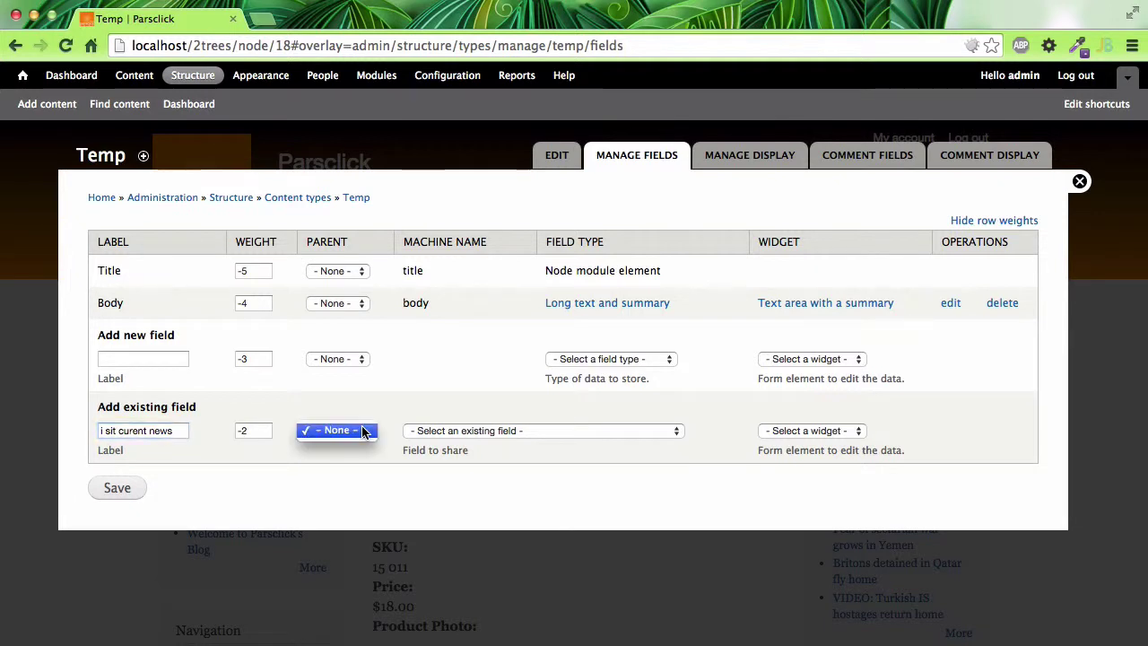
pyautogui.click(524, 445)
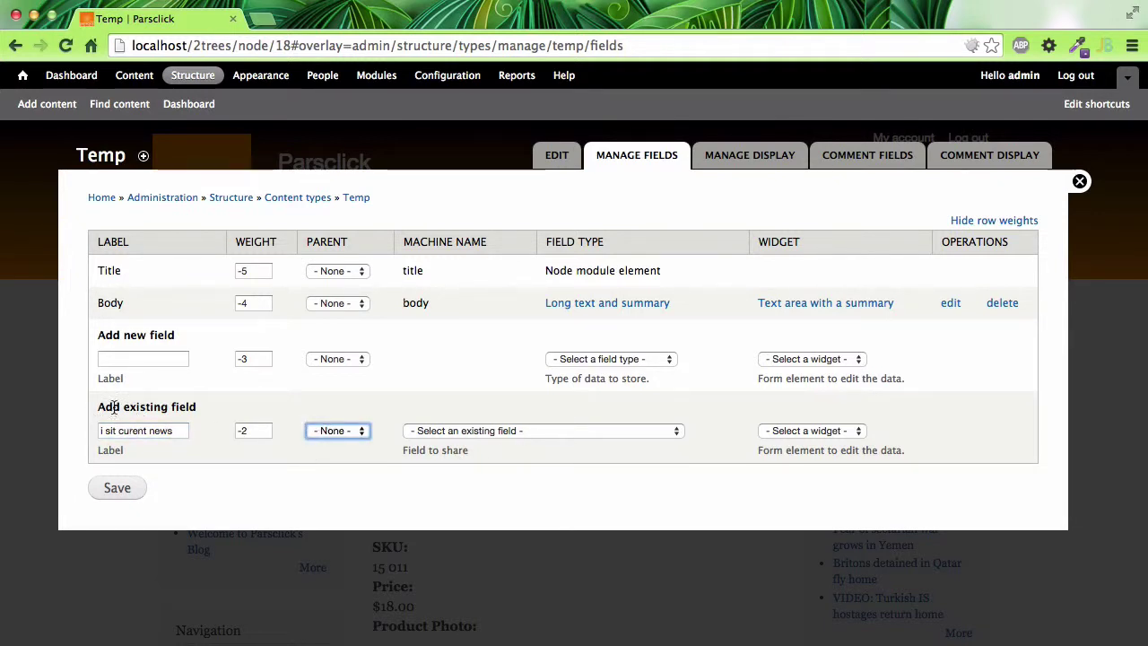
pyautogui.moveTo(98, 407); pyautogui.dragTo(177, 405)
pyautogui.doubleClick(138, 405)
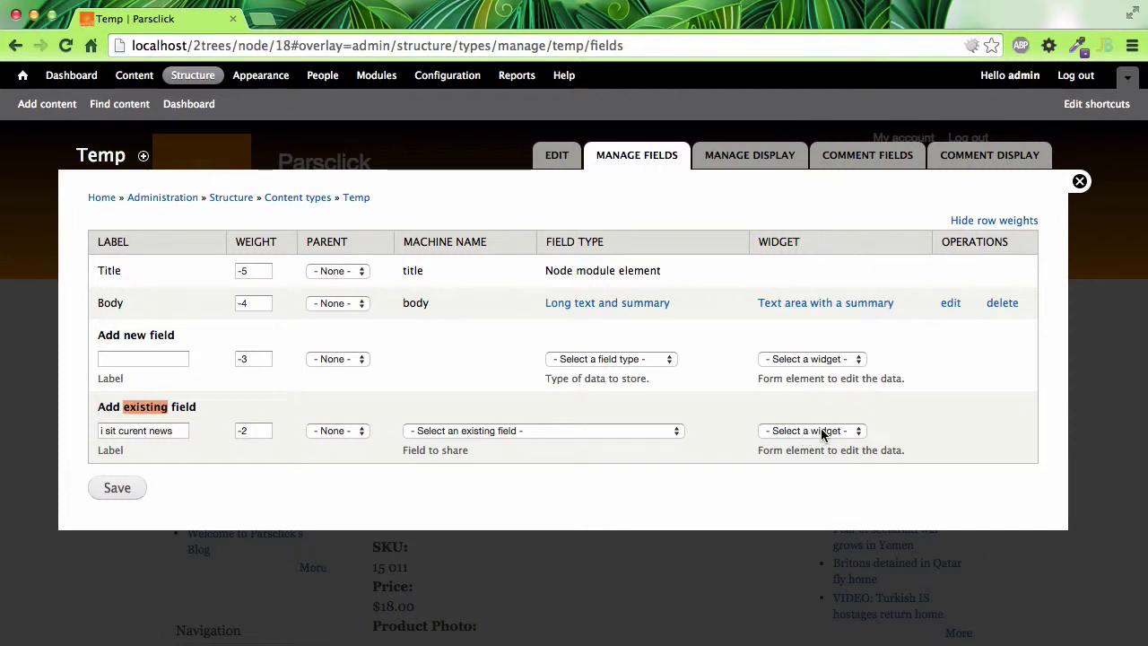
# Share the existing field field_current_news (Is this current news?) with the Autocomplete term widget (tagging), and save the addition
pyautogui.click(664, 432)
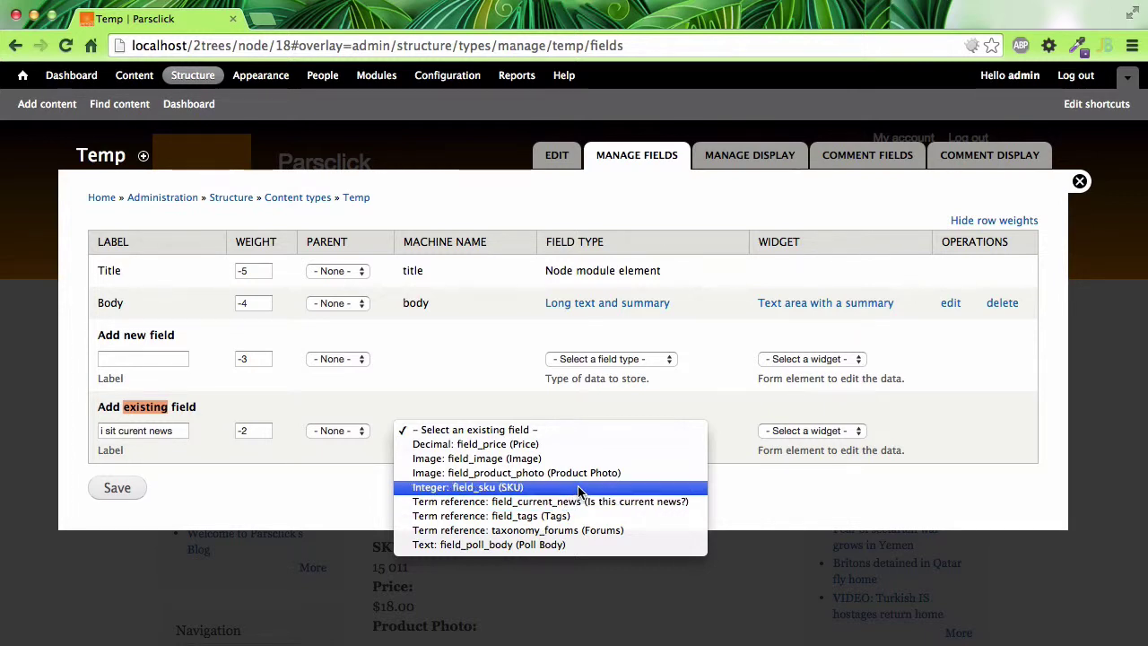
pyautogui.click(338, 452)
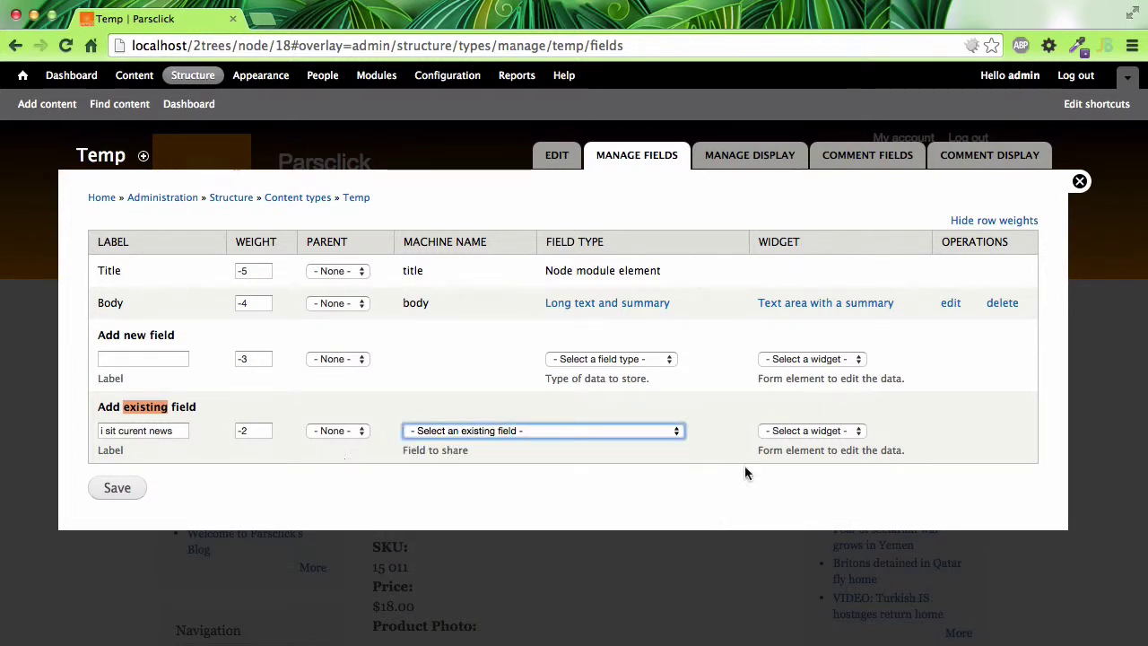
pyautogui.click(604, 430)
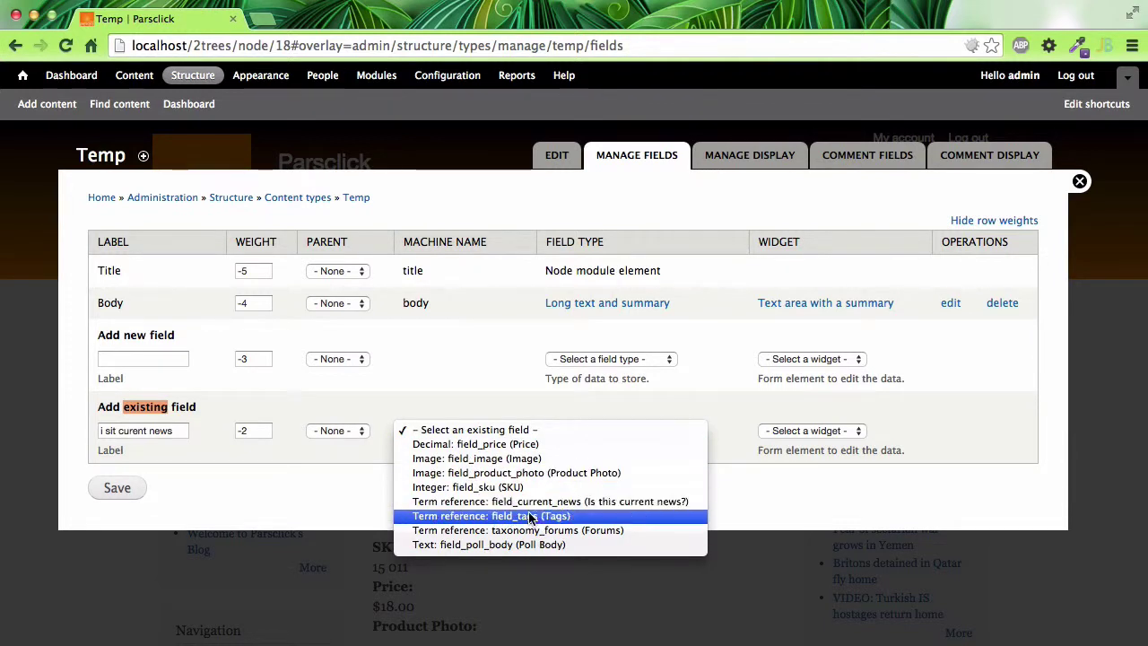
pyautogui.click(558, 503)
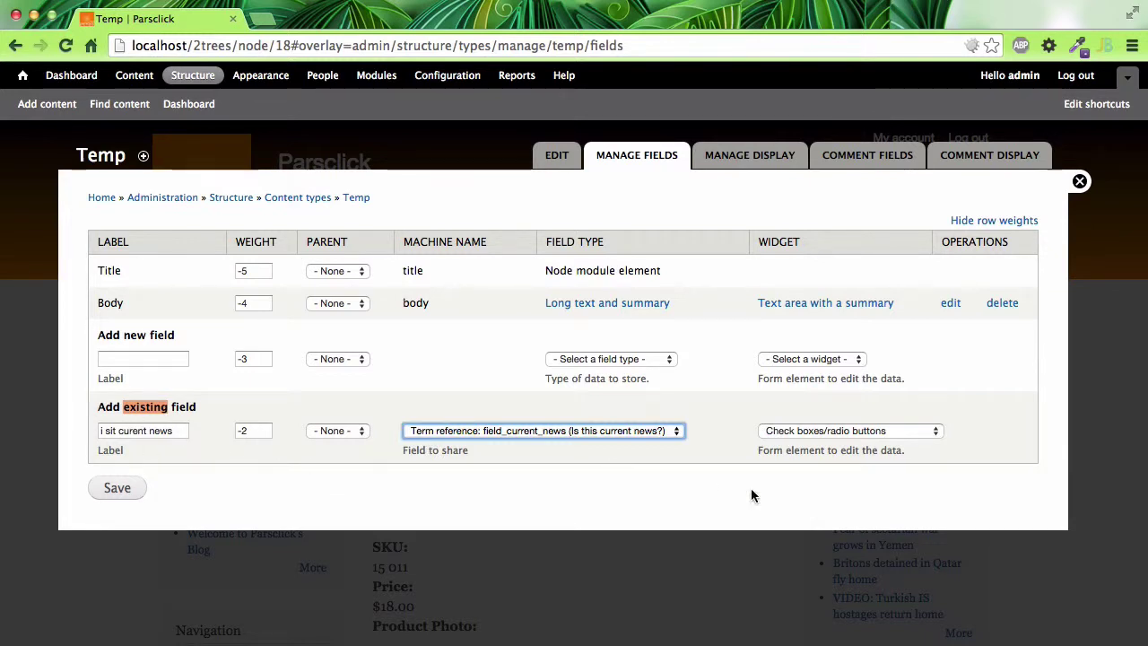
pyautogui.click(886, 434)
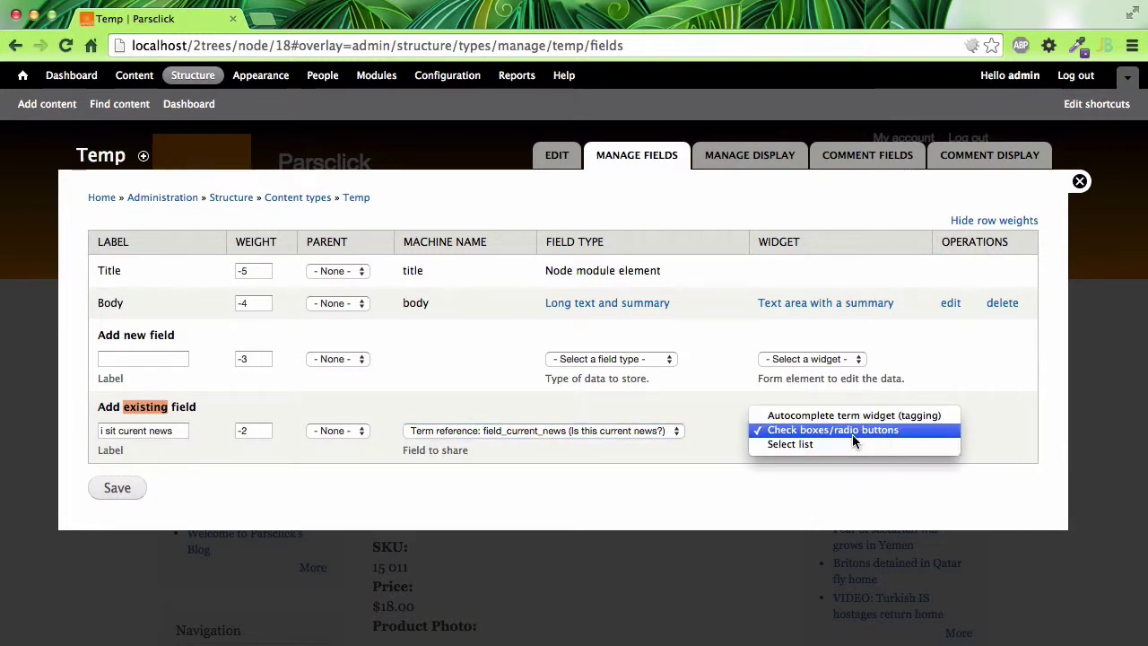
pyautogui.click(789, 416)
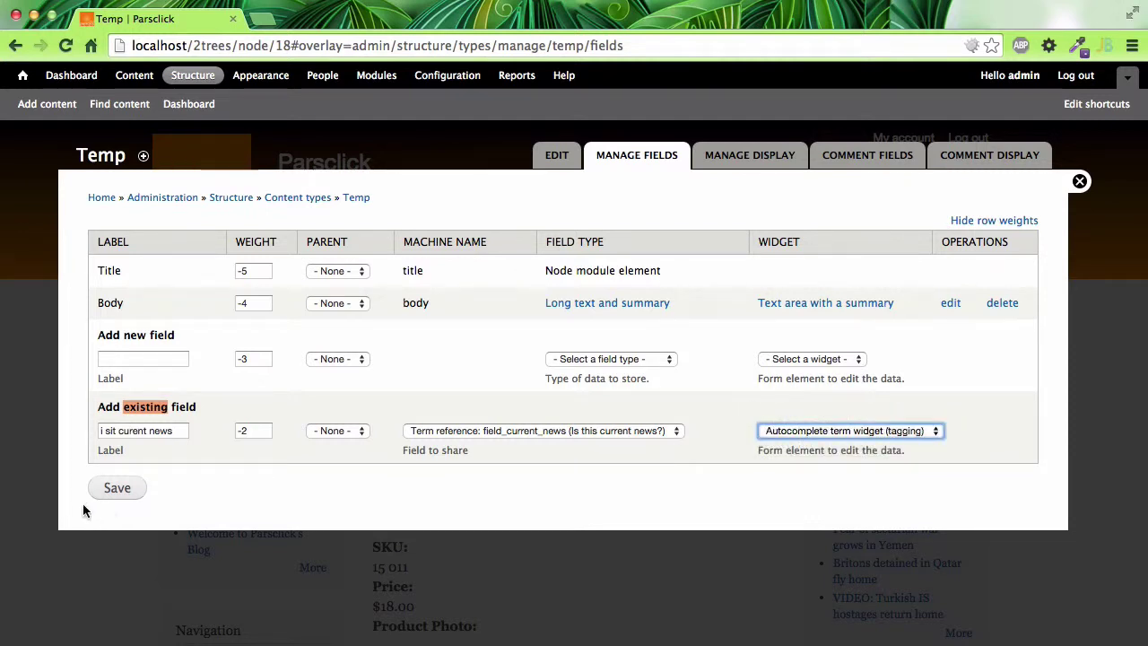
pyautogui.click(113, 497)
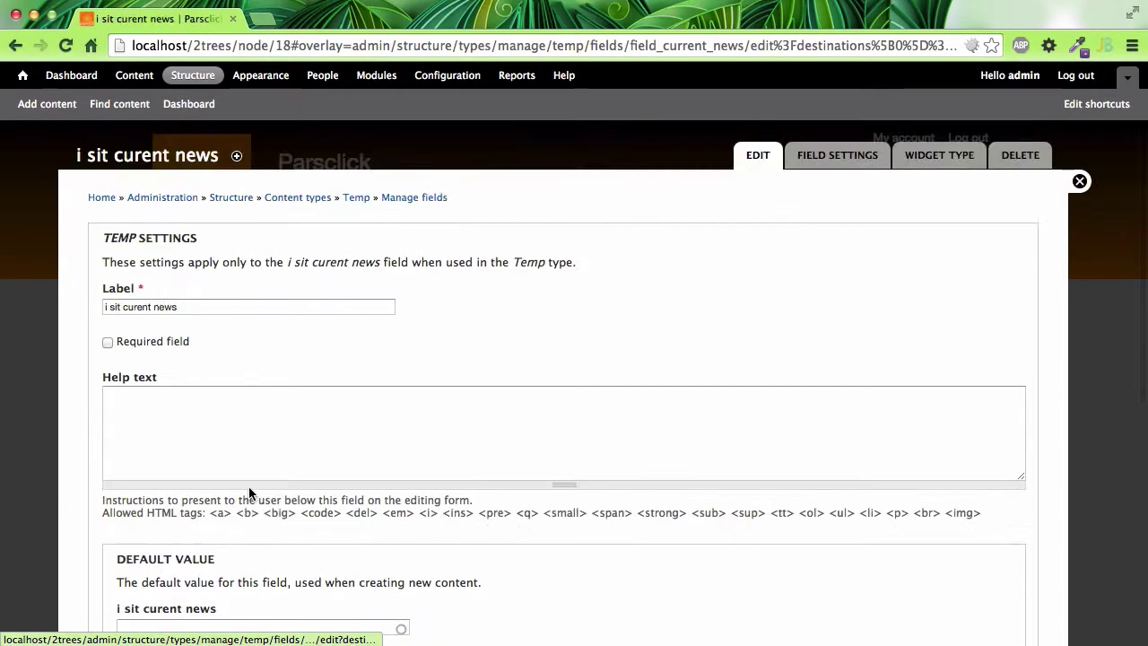
# Review the field's settings, and open the Temp creation form in a new browser tab to inspect the "i sit curent news" field
pyautogui.scroll(-5, 341, 459)
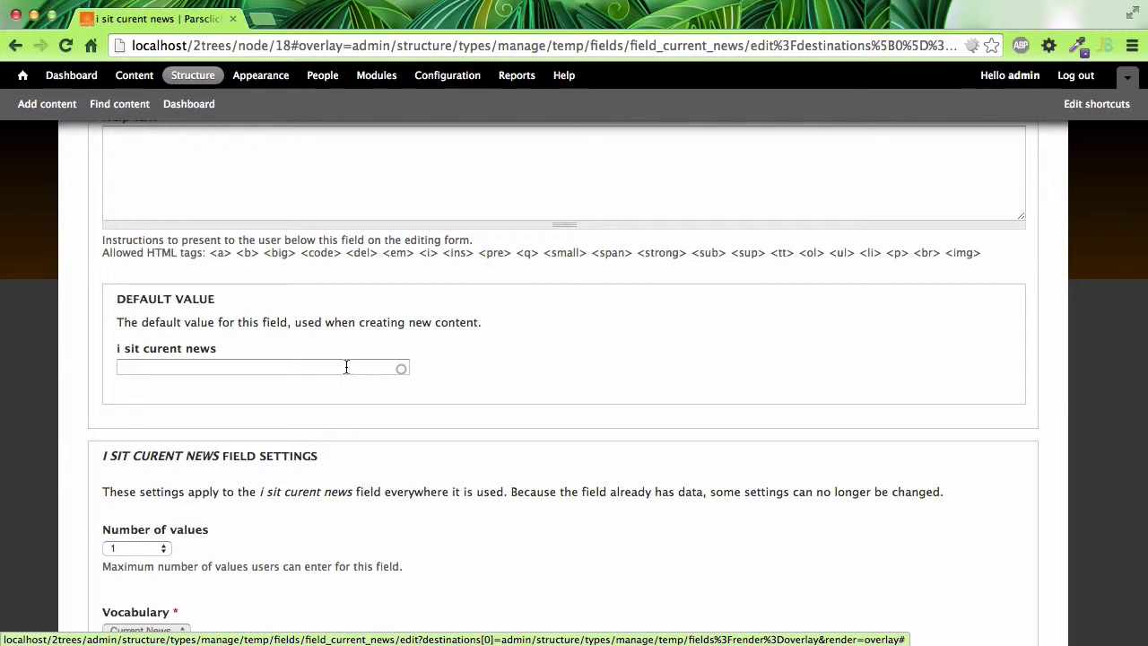
pyautogui.scroll(1, 453, 375)
pyautogui.scroll(4, 453, 369)
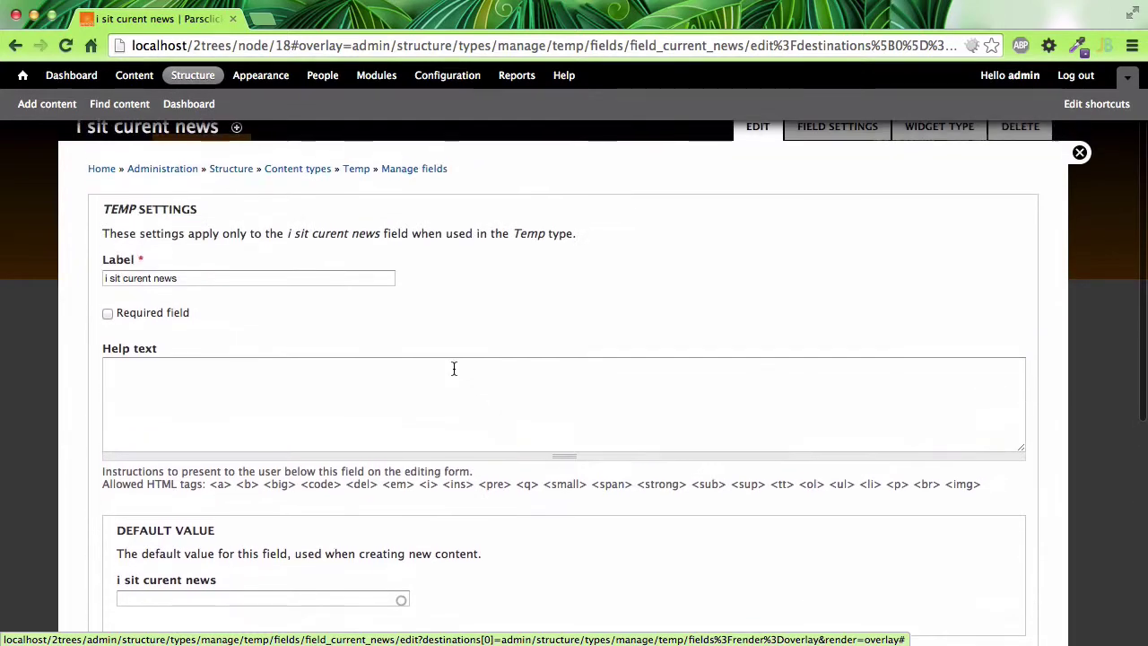
pyautogui.click(61, 106)
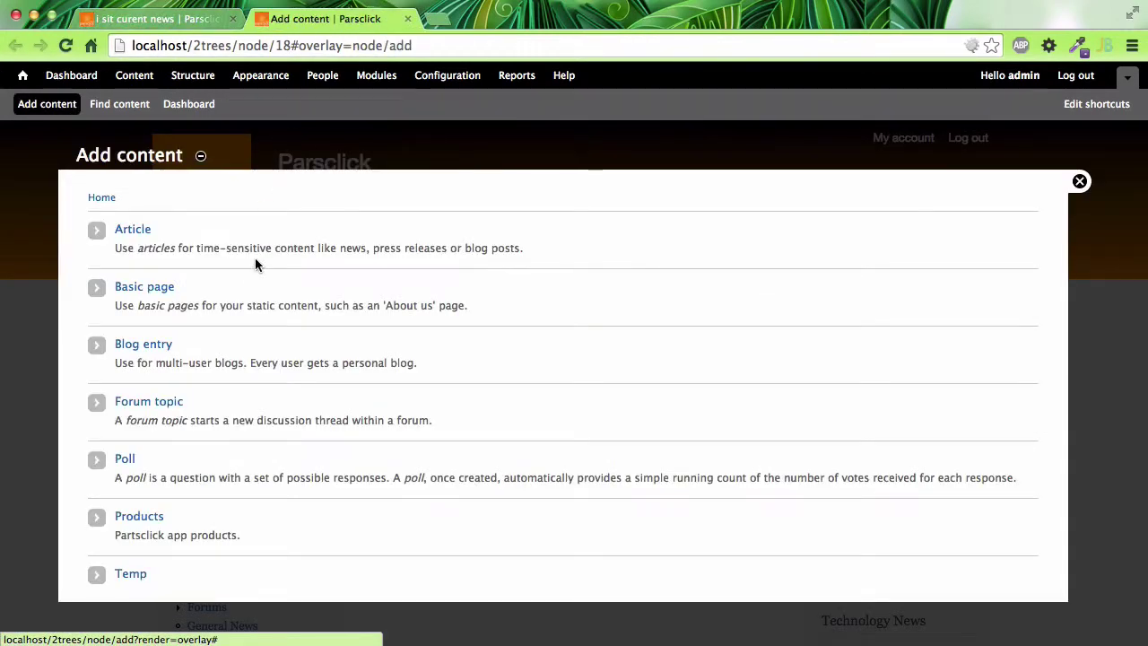
pyautogui.click(144, 574)
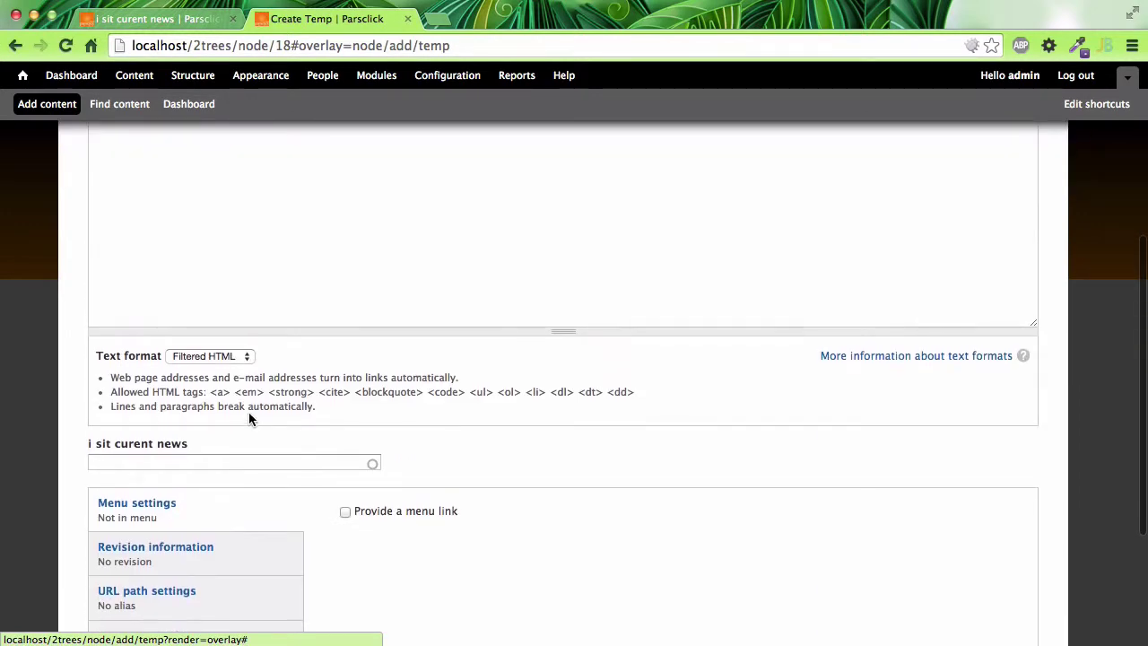
pyautogui.hscroll(-5, 249, 412)
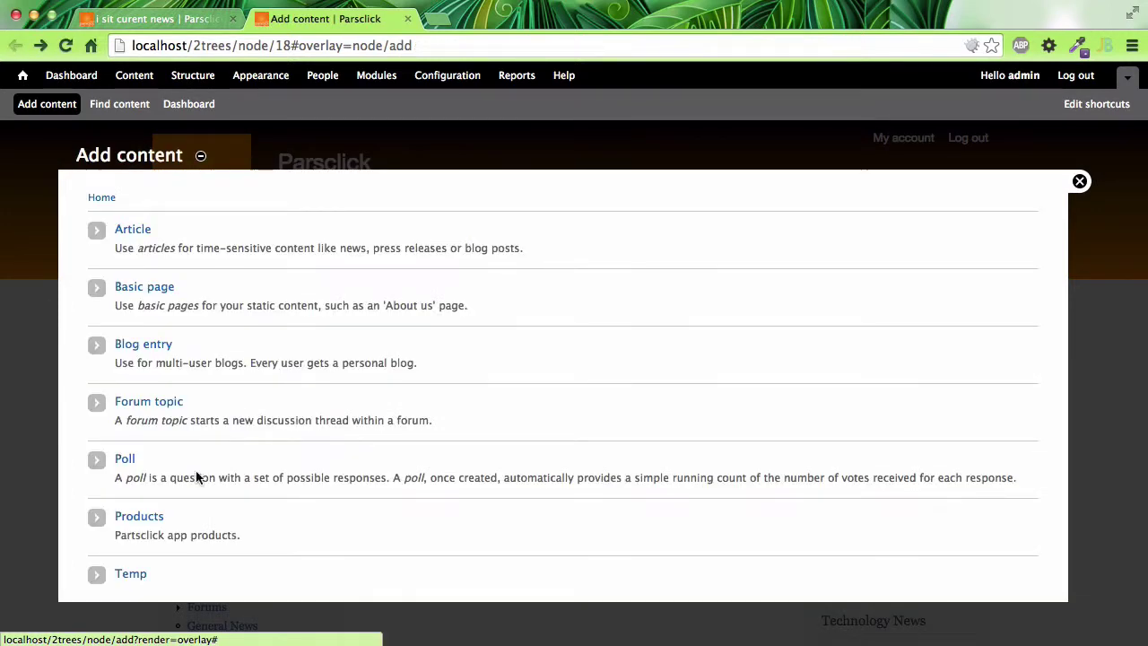
pyautogui.click(119, 574)
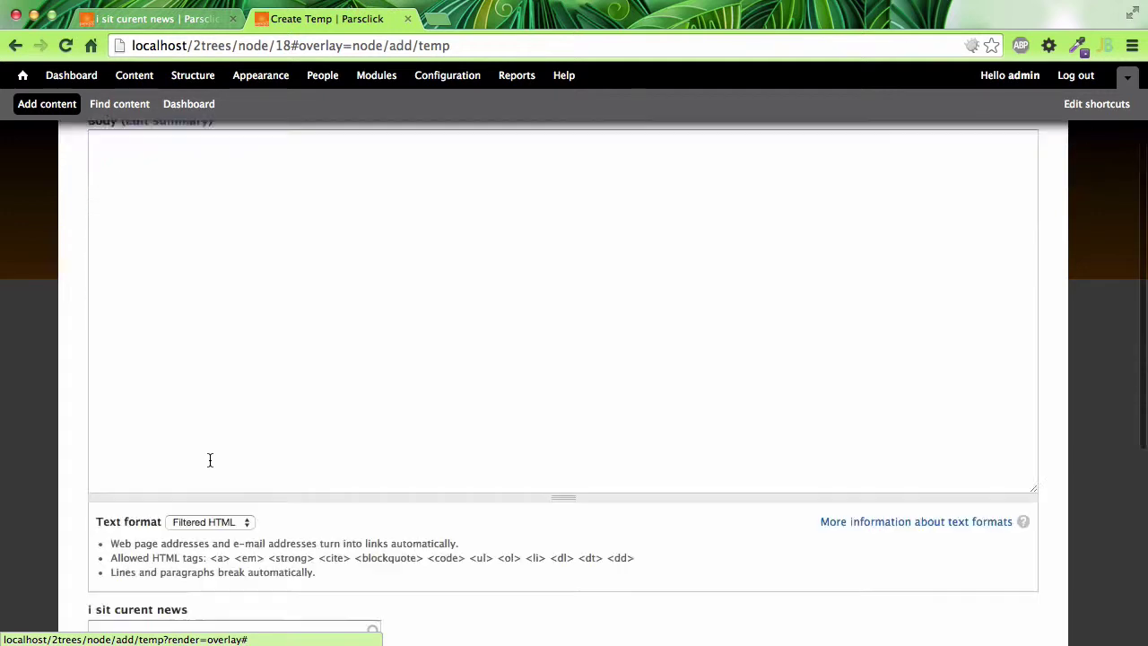
pyautogui.scroll(-1, 210, 460)
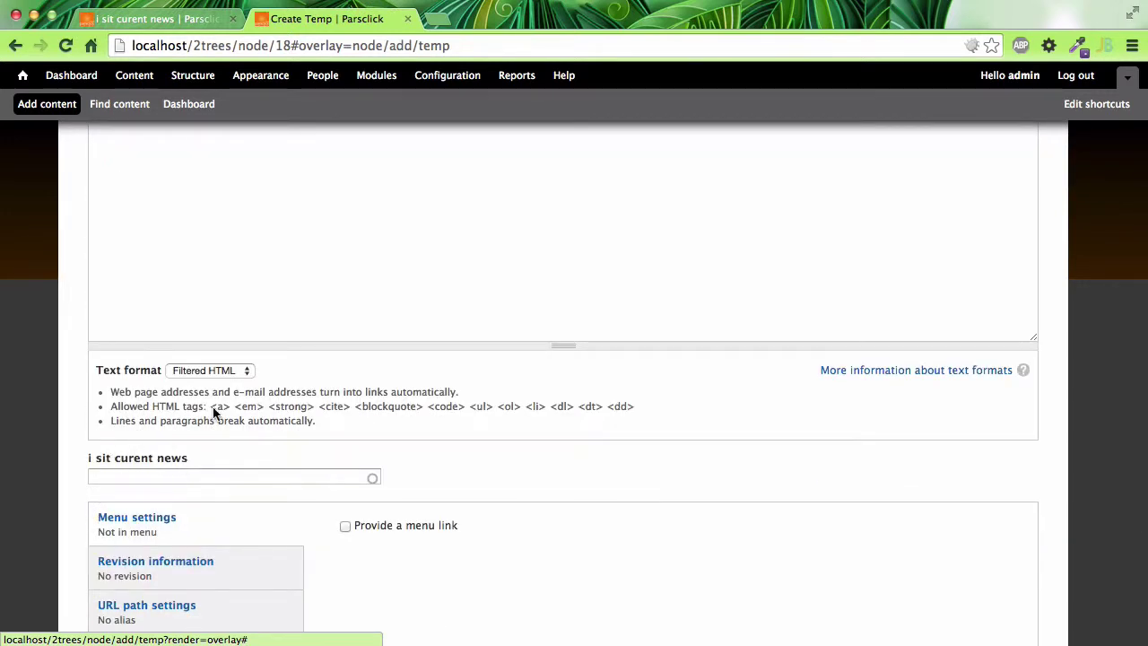
# Return to the field's settings, set its default value to "No its not" and save the configuration
pyautogui.click(157, 19)
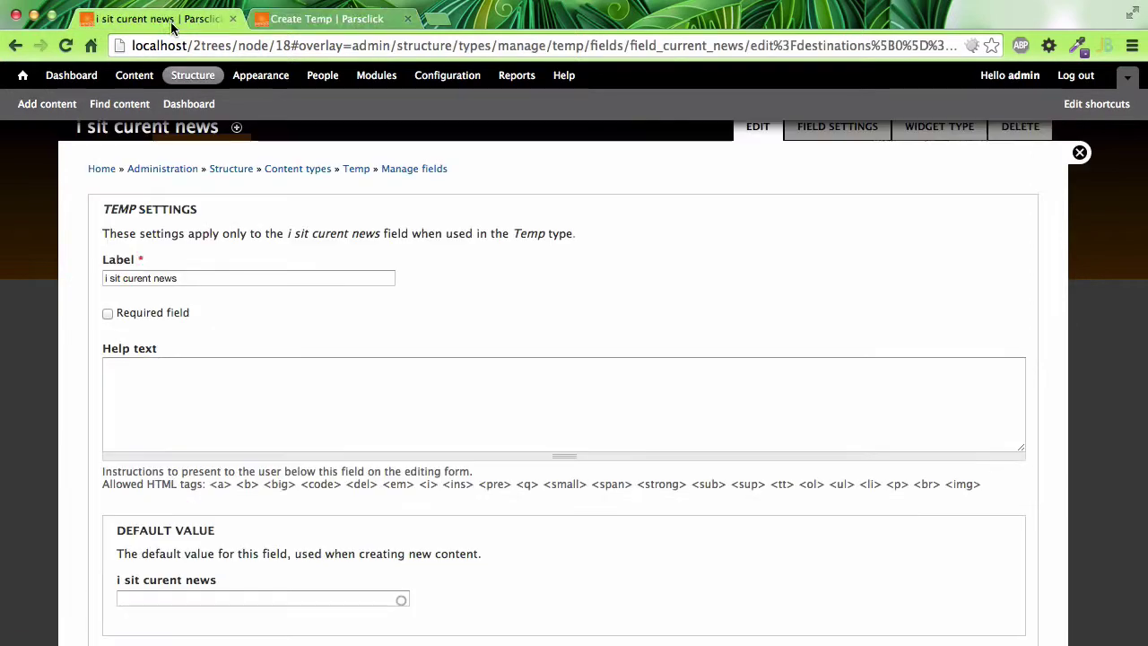
pyautogui.scroll(-2, 209, 489)
pyautogui.click(207, 503)
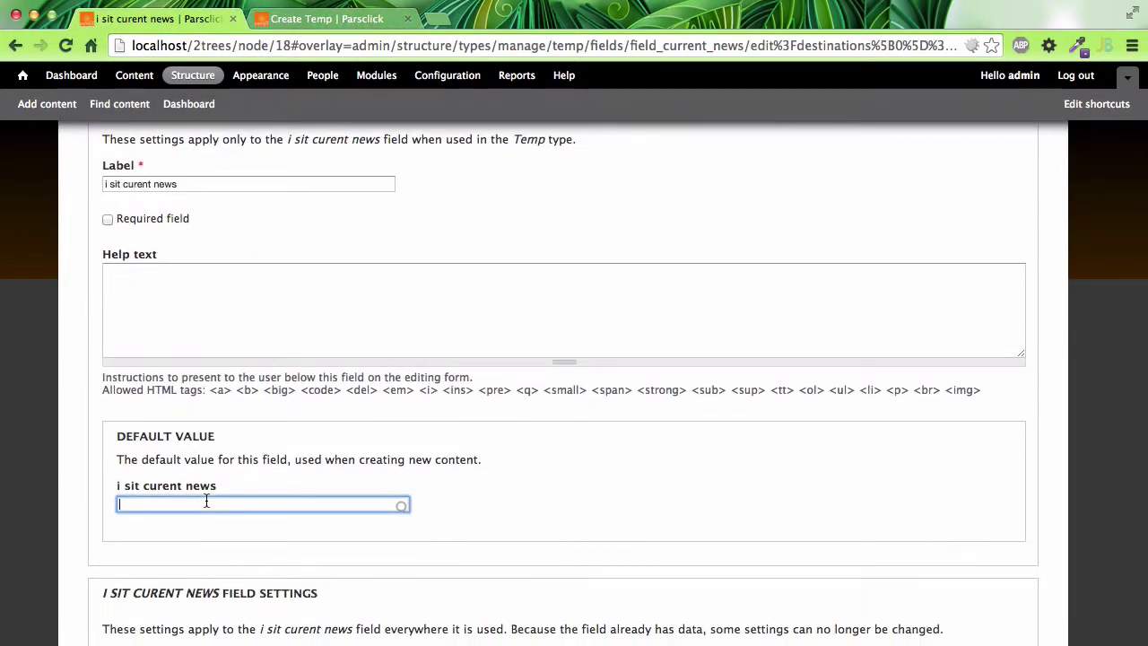
pyautogui.write('No its not')
pyautogui.press('Return')
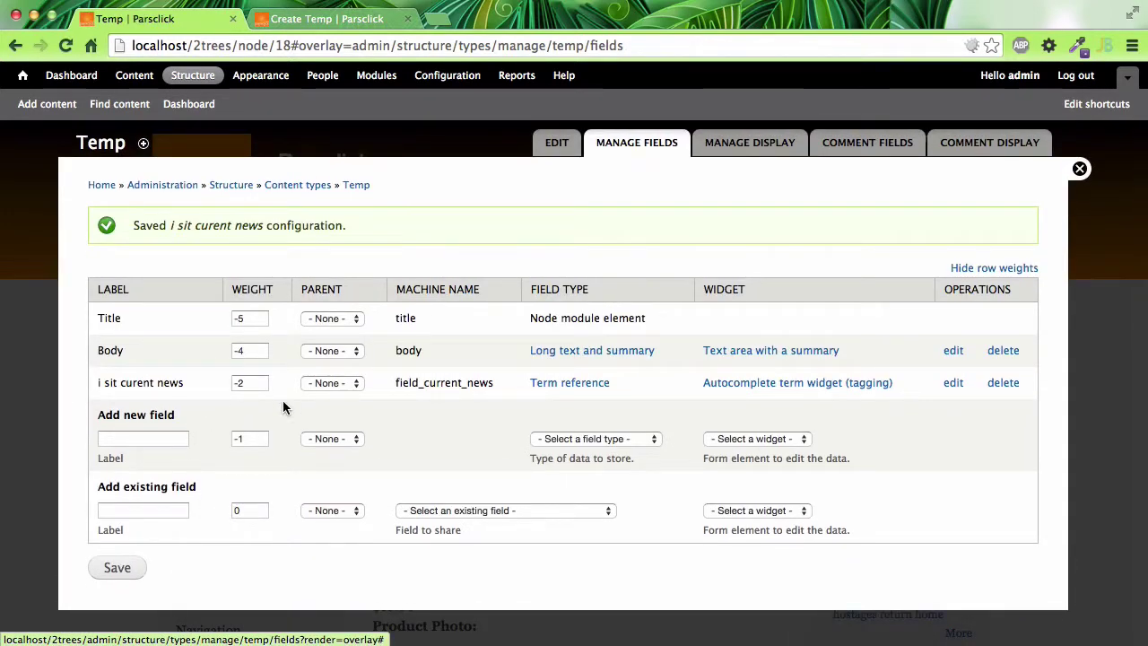
# Check the "i sit curent news" field on the Temp creation form again, and close the form without creating content
pyautogui.click(327, 19)
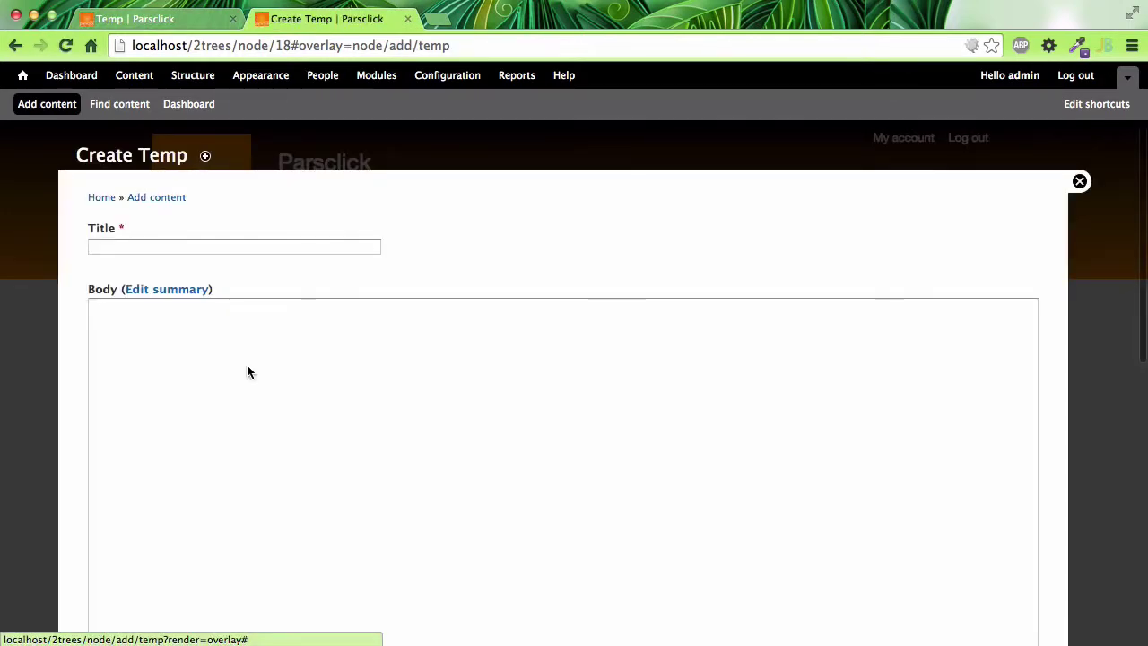
pyautogui.scroll(-3, 247, 364)
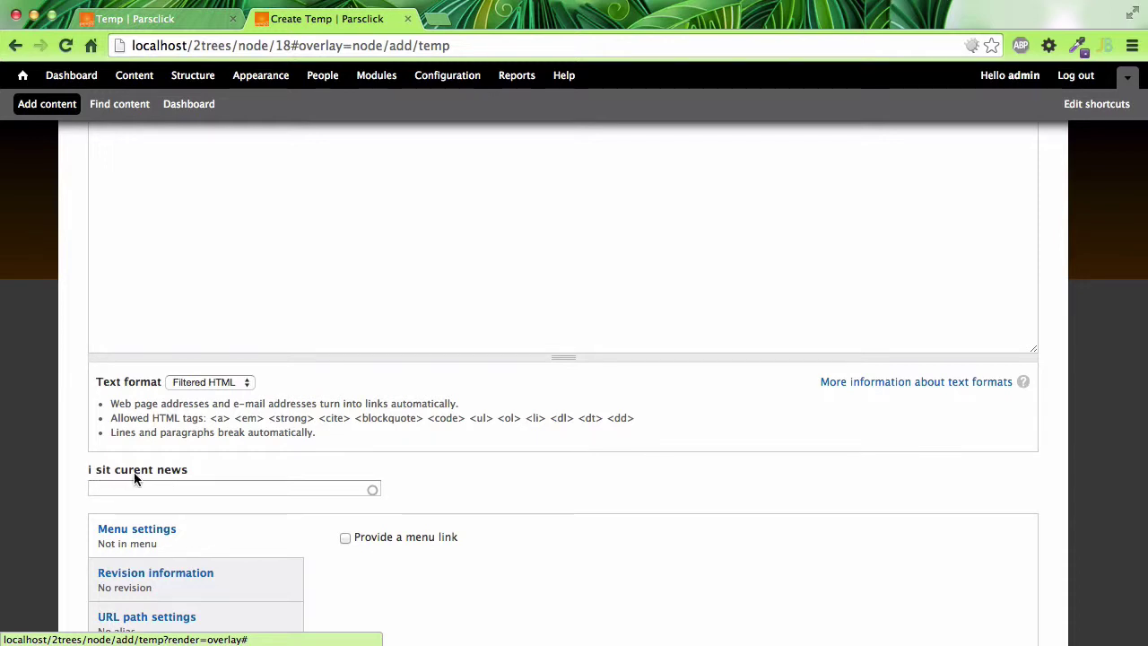
pyautogui.scroll(5, 126, 453)
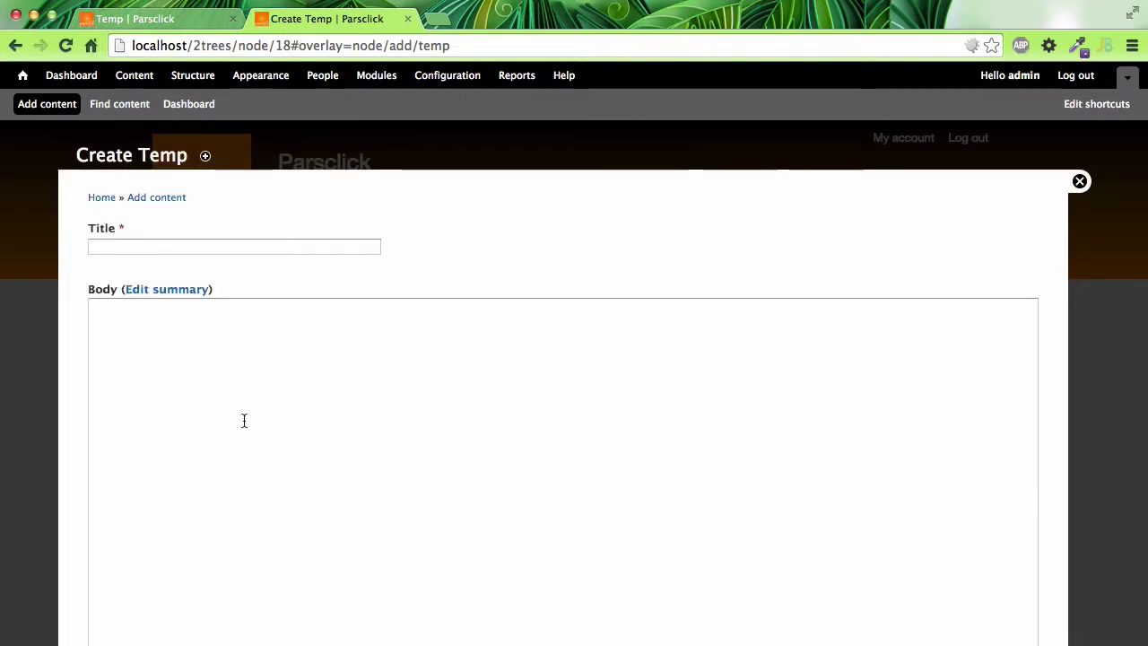
pyautogui.scroll(-5, 243, 421)
pyautogui.scroll(5, 243, 425)
pyautogui.click(1080, 182)
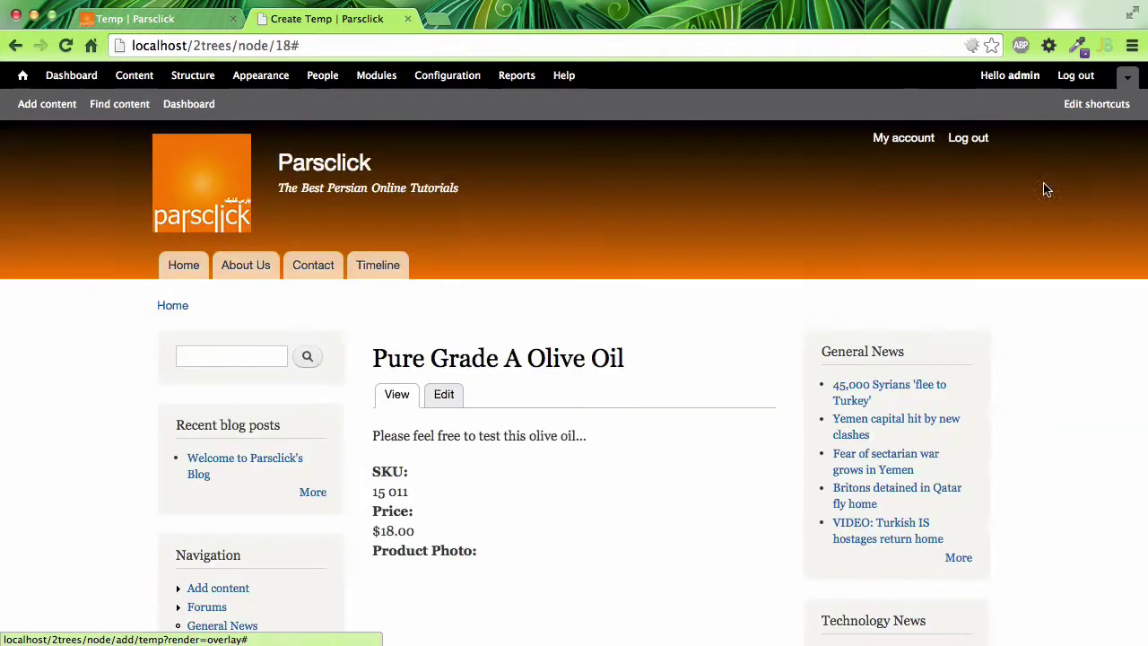
# Open the Article creation form and look over its "Is this current news?" options and remaining fields
pyautogui.click(76, 107)
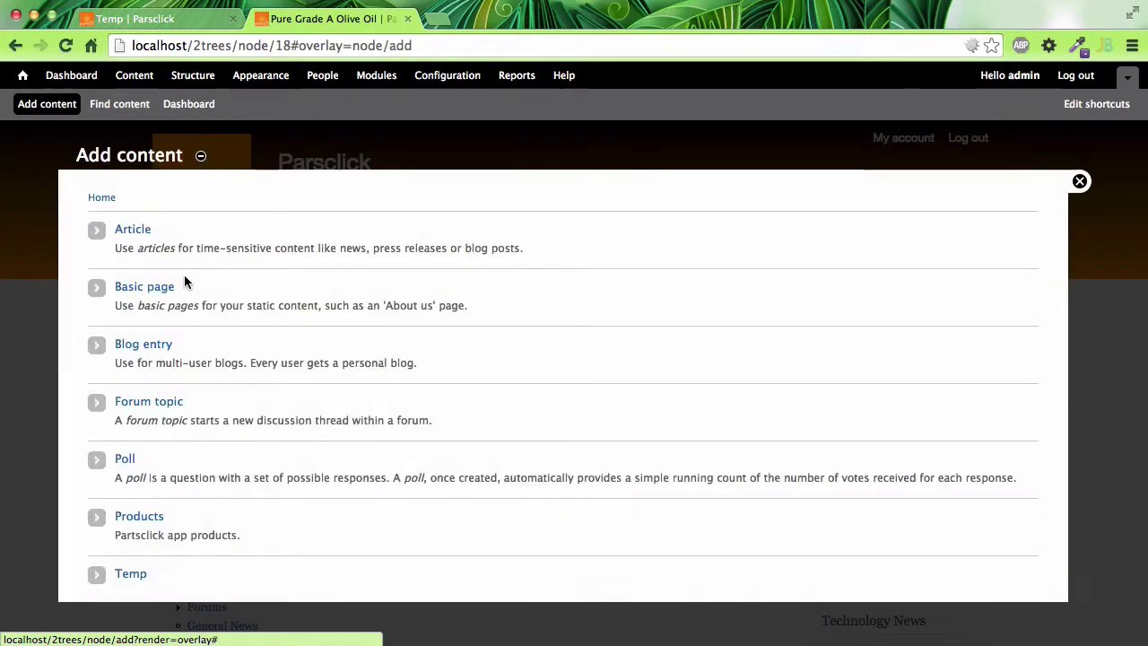
pyautogui.click(122, 231)
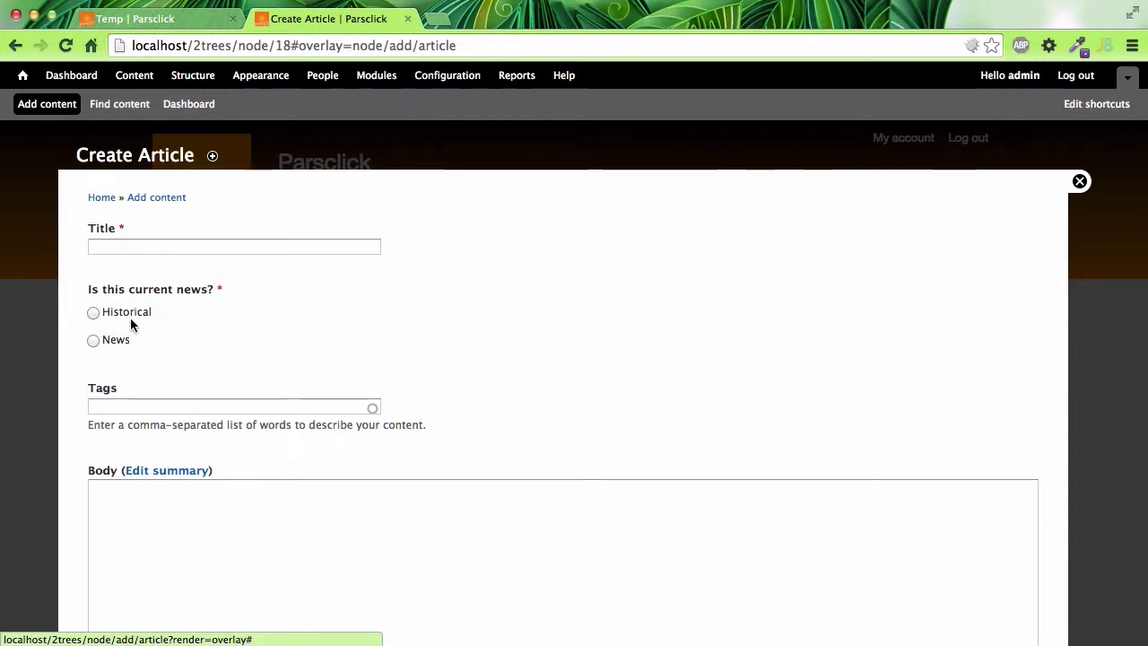
pyautogui.scroll(-5, 164, 350)
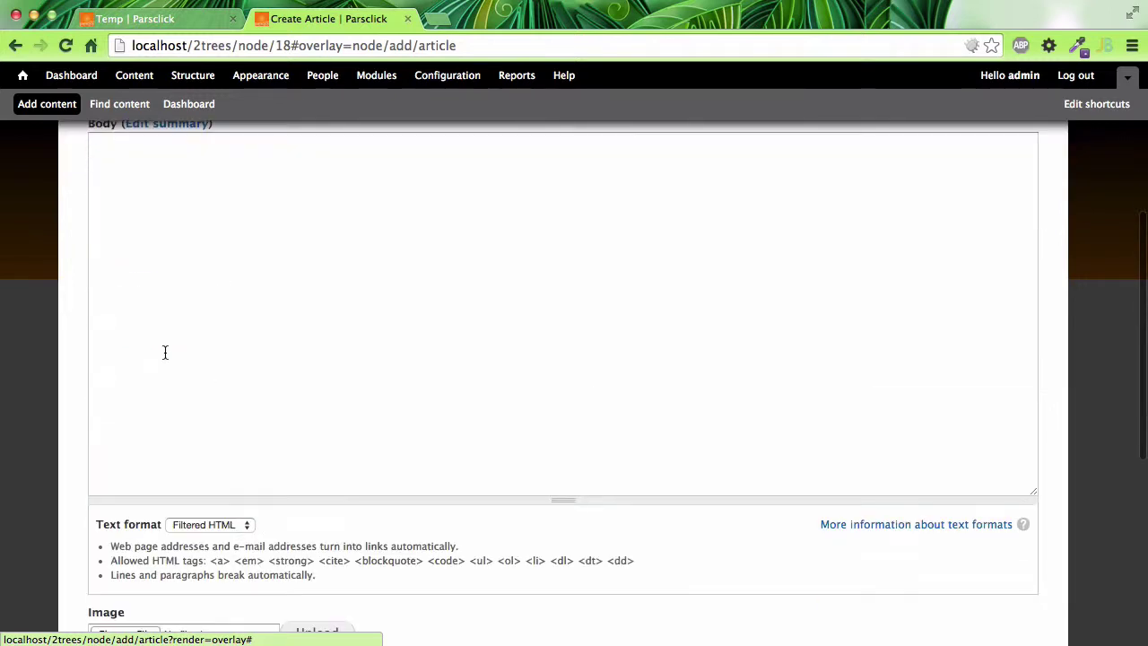
pyautogui.scroll(2, 164, 351)
# Return to the Temp content type's fields and correct the "i sit curent news" label to "is it curent news"
pyautogui.click(176, 7)
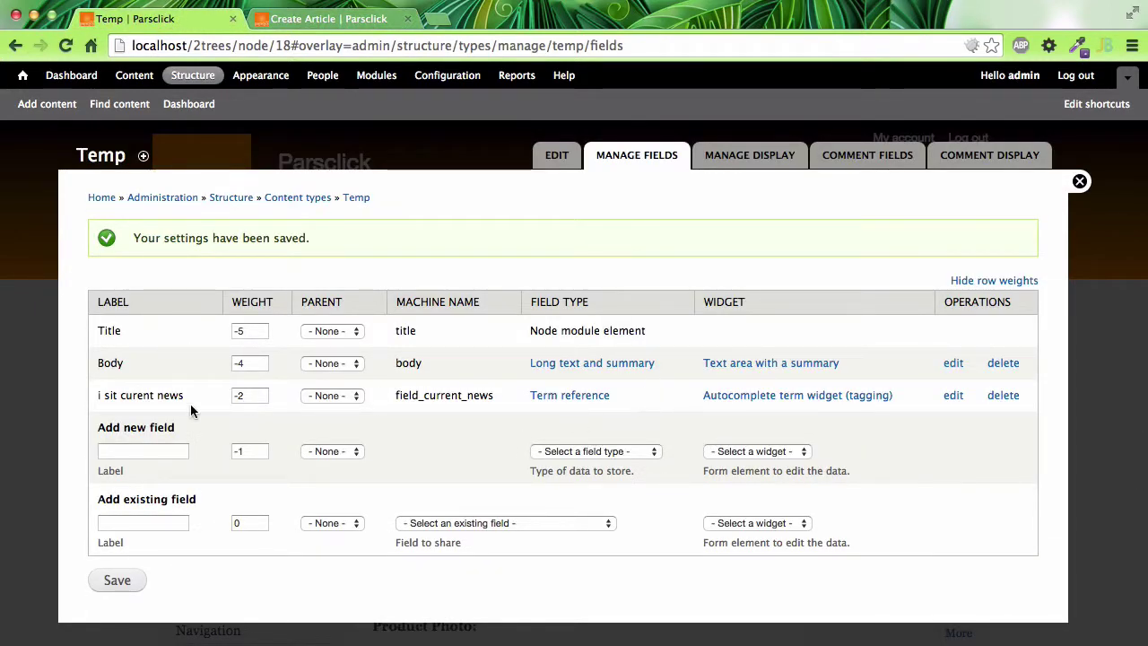
pyautogui.click(948, 397)
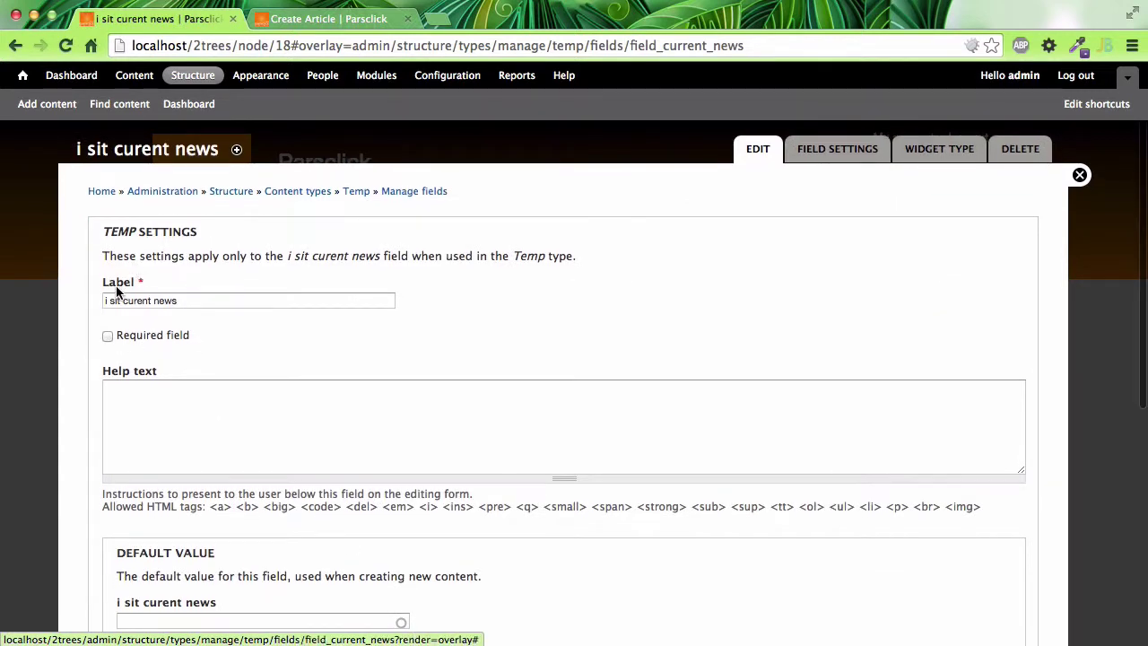
pyautogui.click(110, 302)
pyautogui.press('BackSpace')
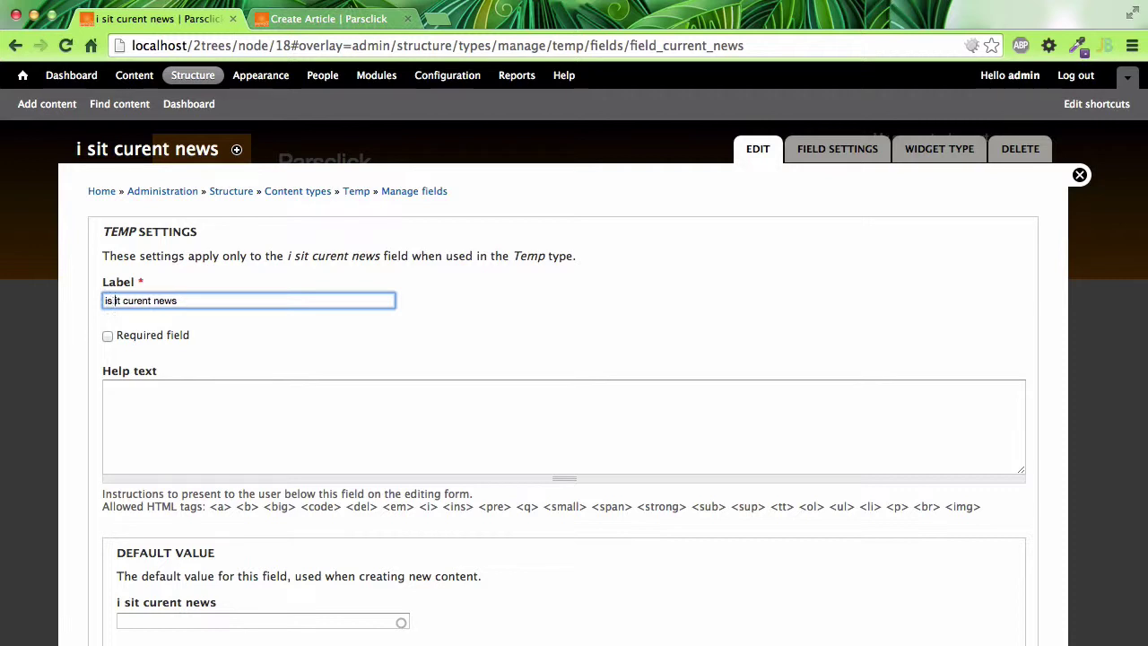
# Set the field's default value to "no" and save the field settings
pyautogui.scroll(-4, 230, 414)
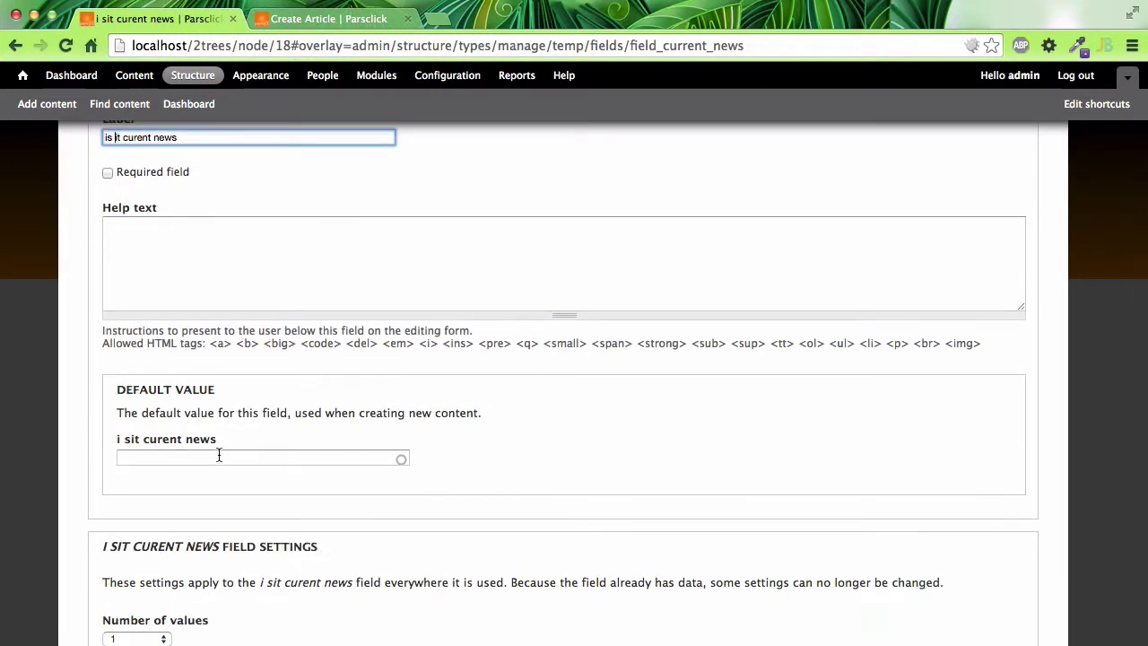
pyautogui.click(219, 455)
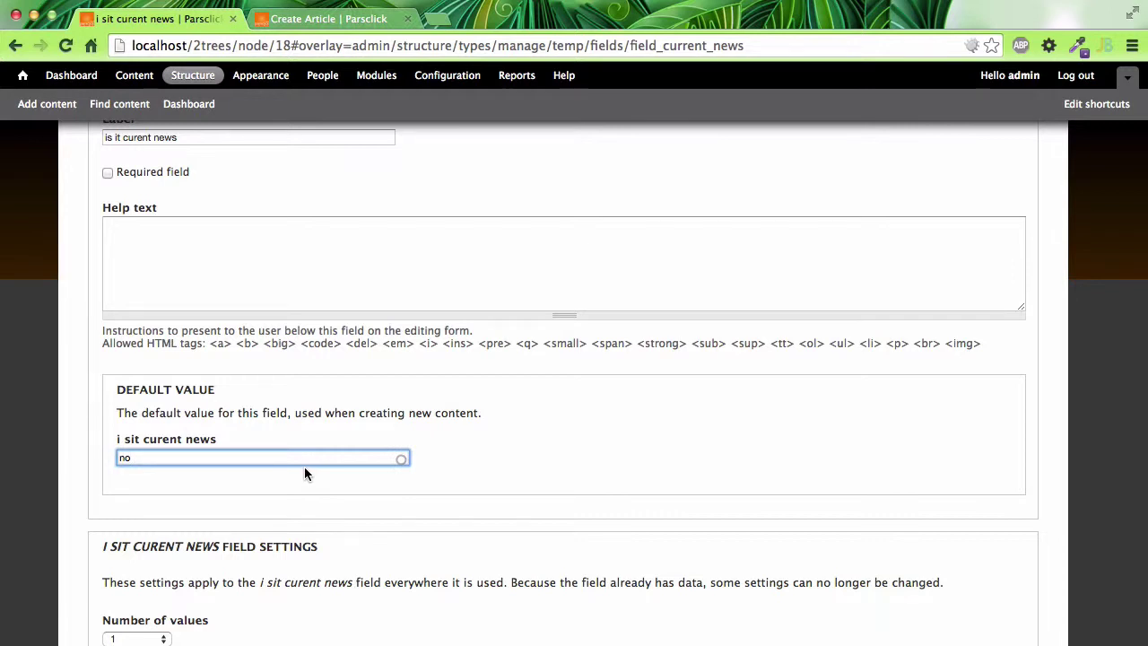
pyautogui.write('no, ye')
pyautogui.press('BackSpace')
pyautogui.press('BackSpace')
pyautogui.press('BackSpace')
pyautogui.press('BackSpace')
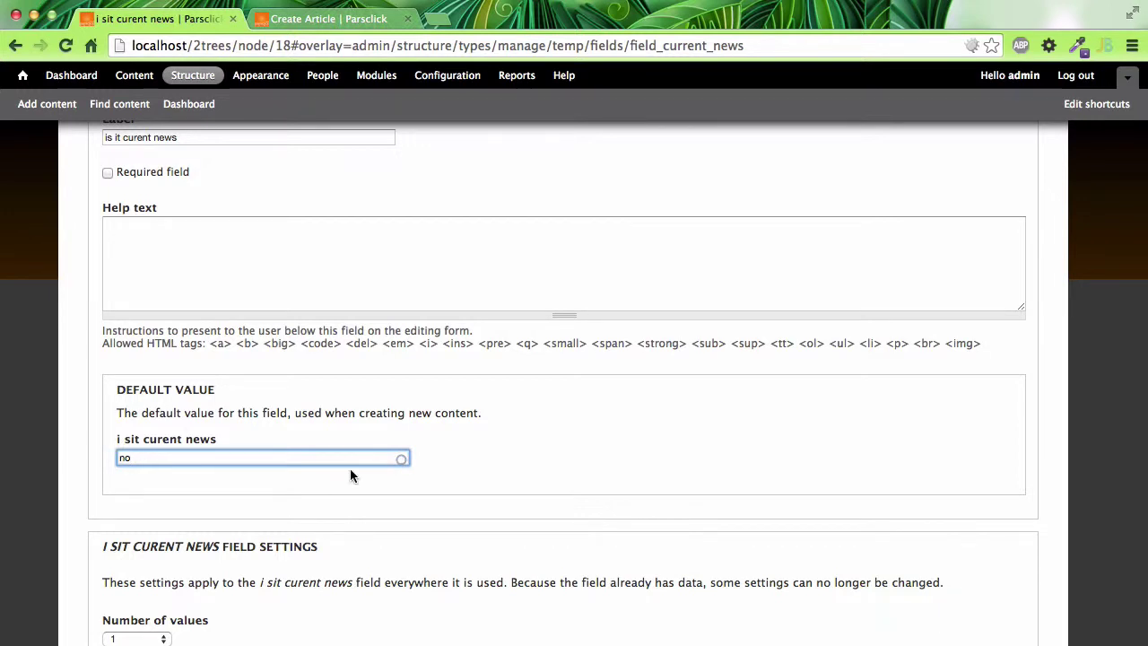
pyautogui.press('Return')
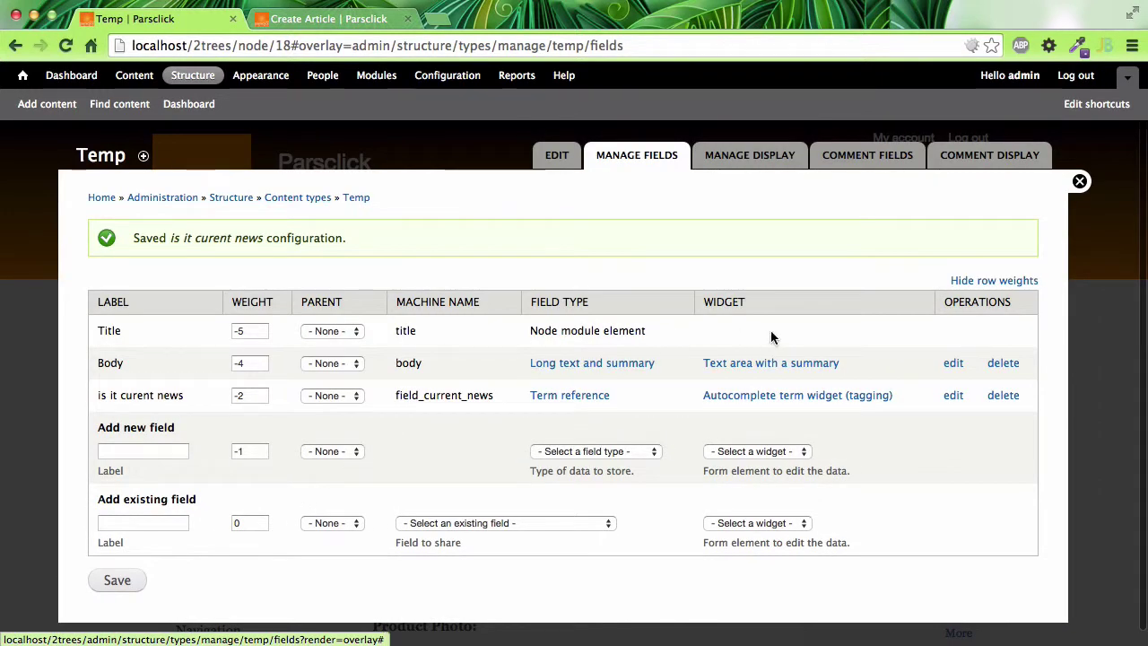
# Reopen the "is it curent news" field's settings and check its default value
pyautogui.click(953, 395)
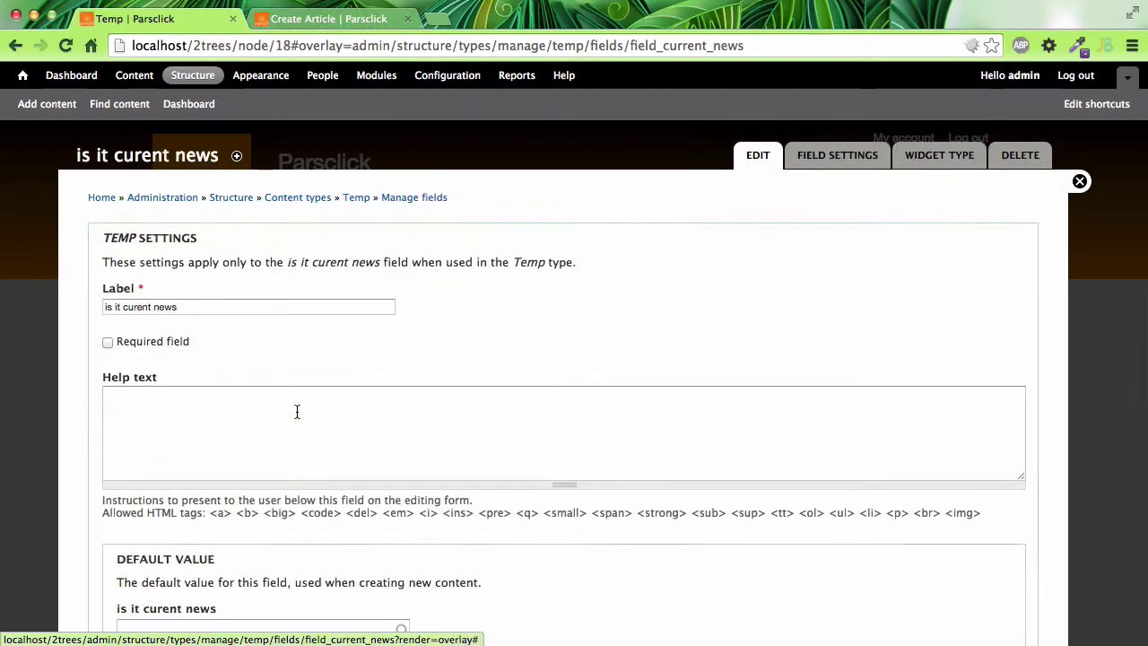
pyautogui.scroll(-3, 188, 483)
pyautogui.scroll(3, 187, 485)
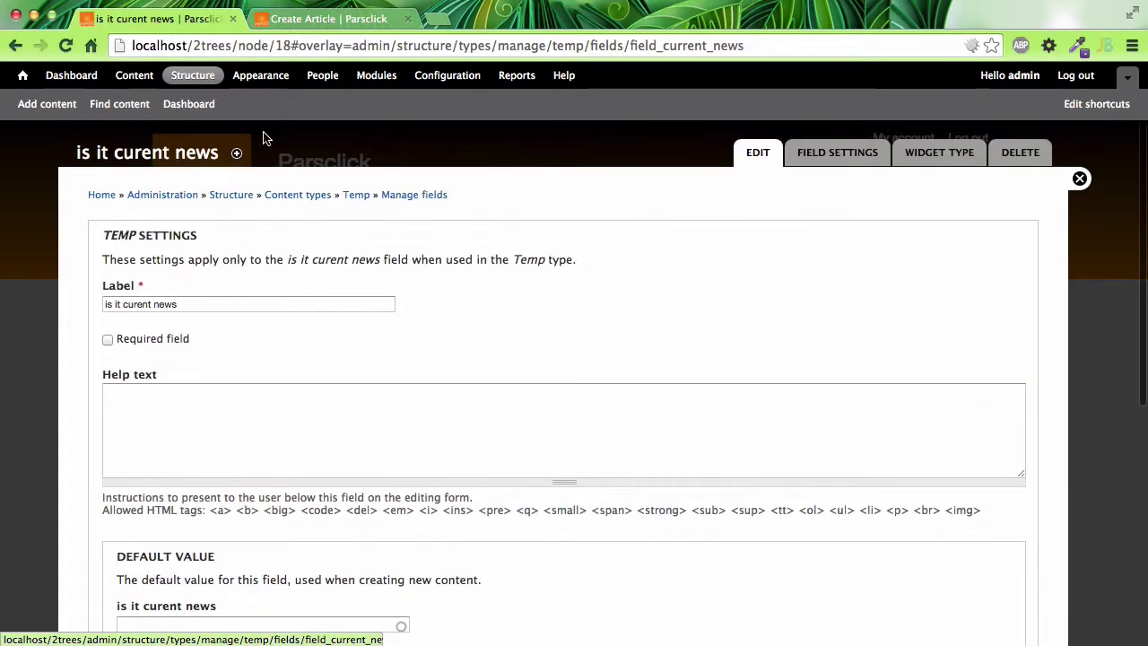
pyautogui.scroll(-1, 177, 384)
pyautogui.scroll(-5, 176, 383)
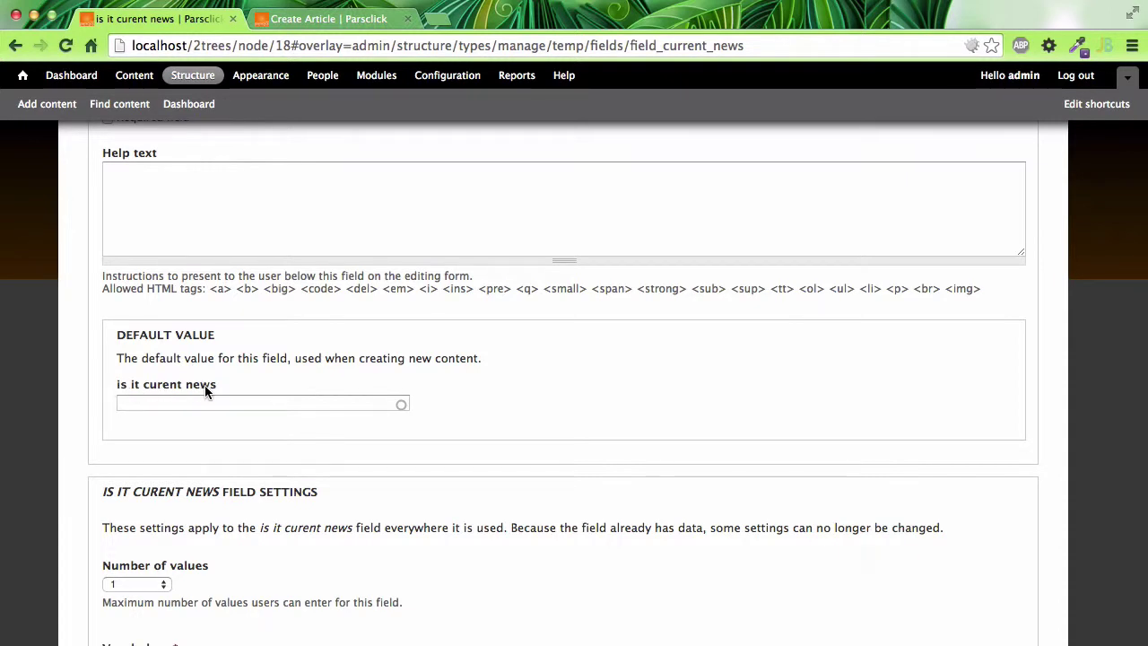
# Switch to the Article creation form and reload it to check the "Is this current news?" options
pyautogui.click(303, 45)
pyautogui.click(323, 19)
pyautogui.scroll(5, 230, 224)
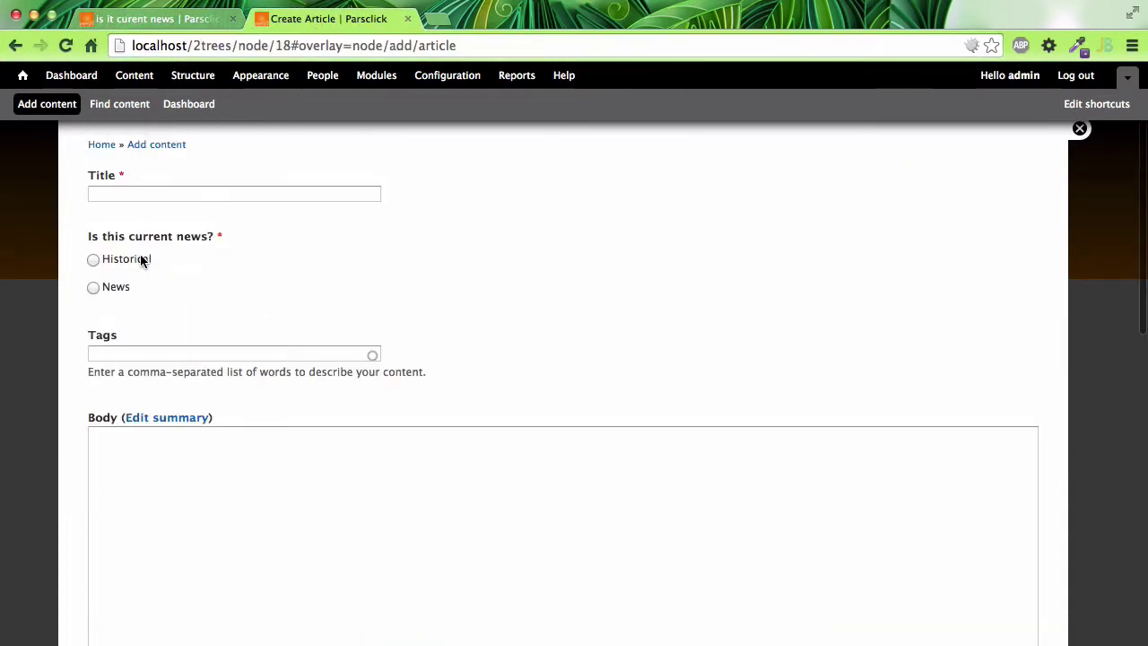
pyautogui.press('super+r')
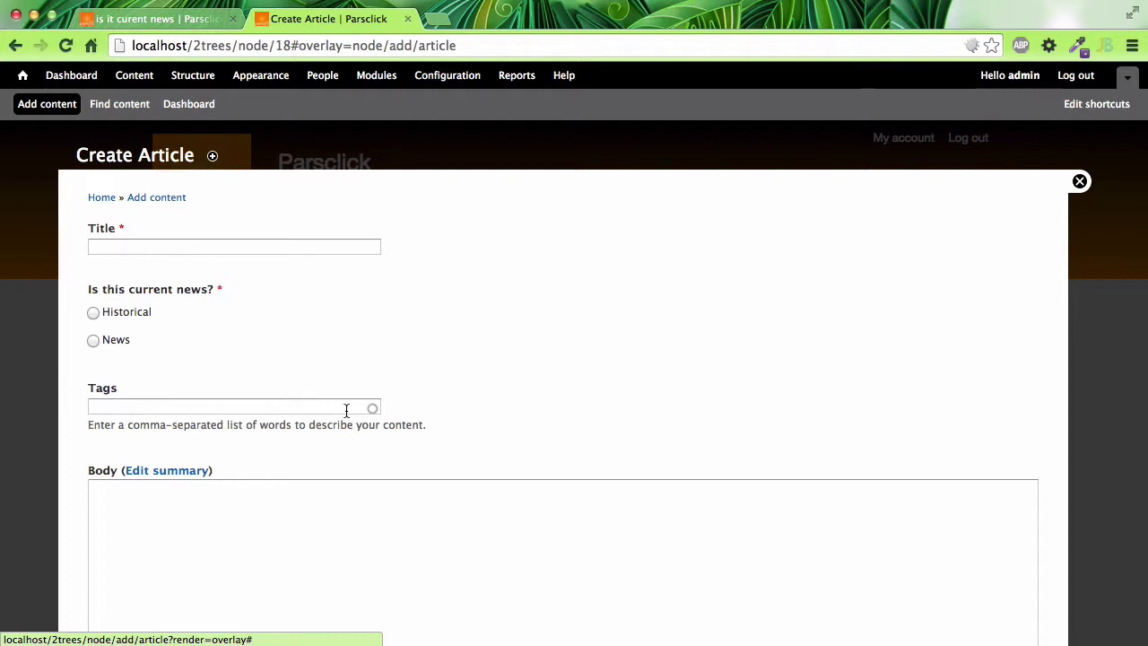
# Try the autocomplete suggestions of the Article form's Tags field with "n" and "t", and leave the field empty
pyautogui.scroll(-3, 346, 410)
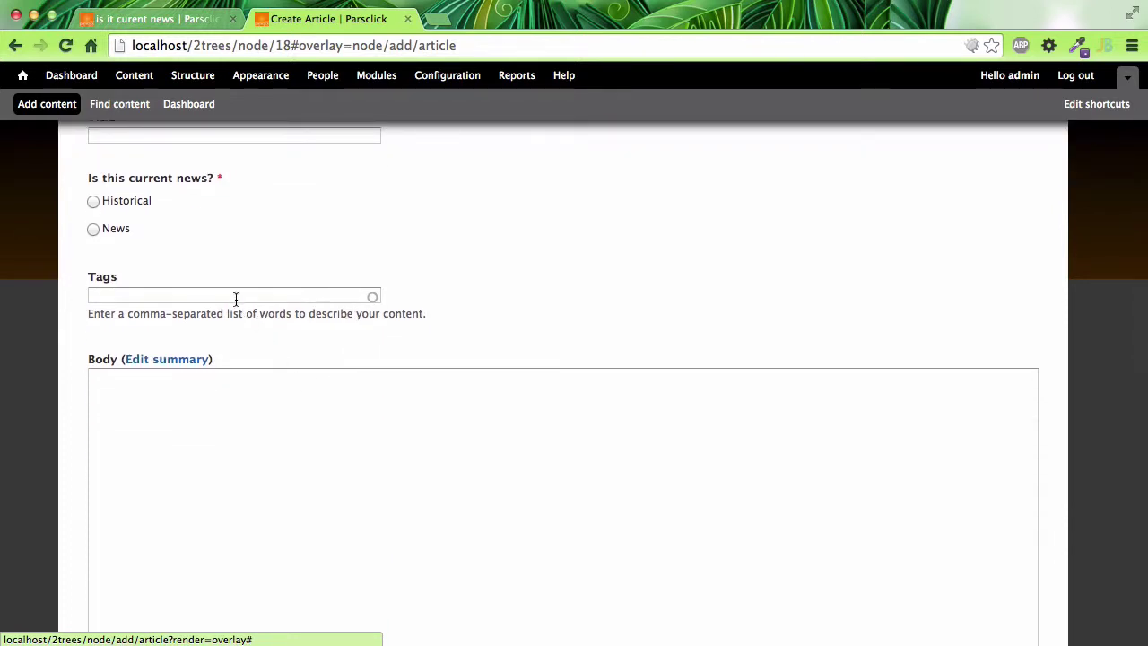
pyautogui.click(236, 299)
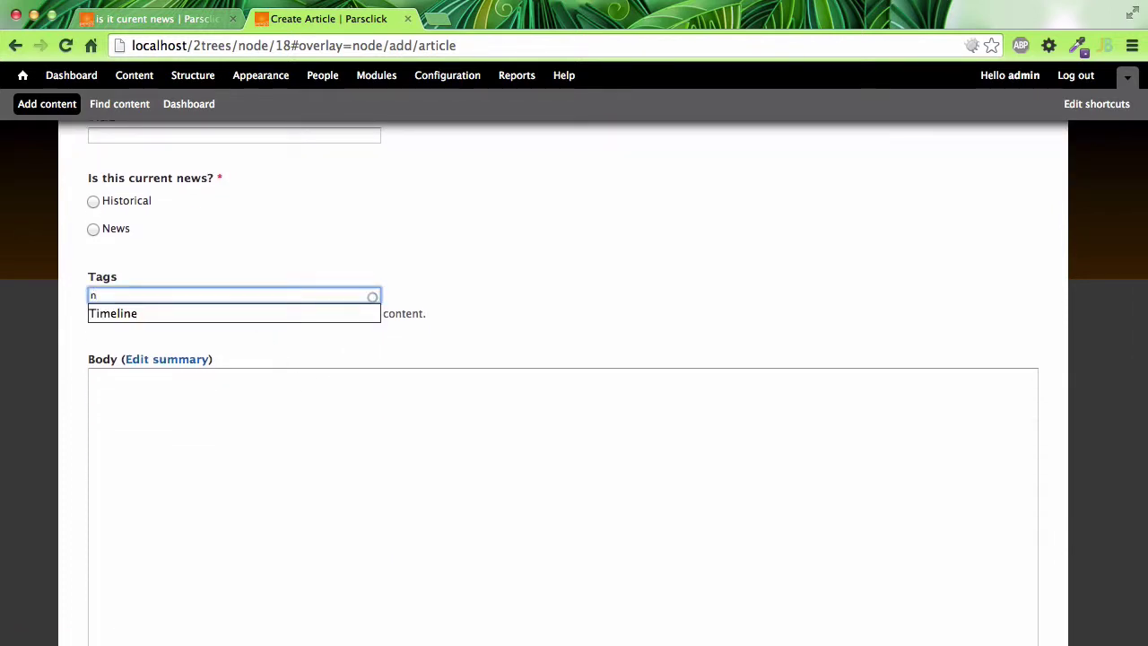
pyautogui.write('n')
pyautogui.press('BackSpace')
pyautogui.write('t')
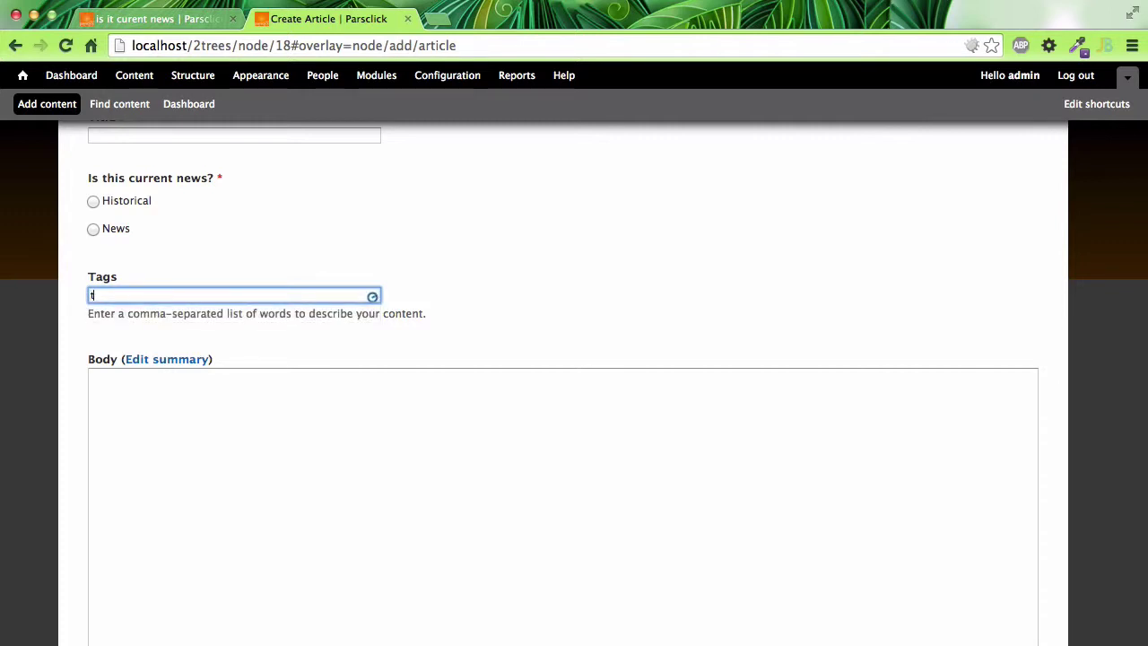
pyautogui.press('BackSpace')
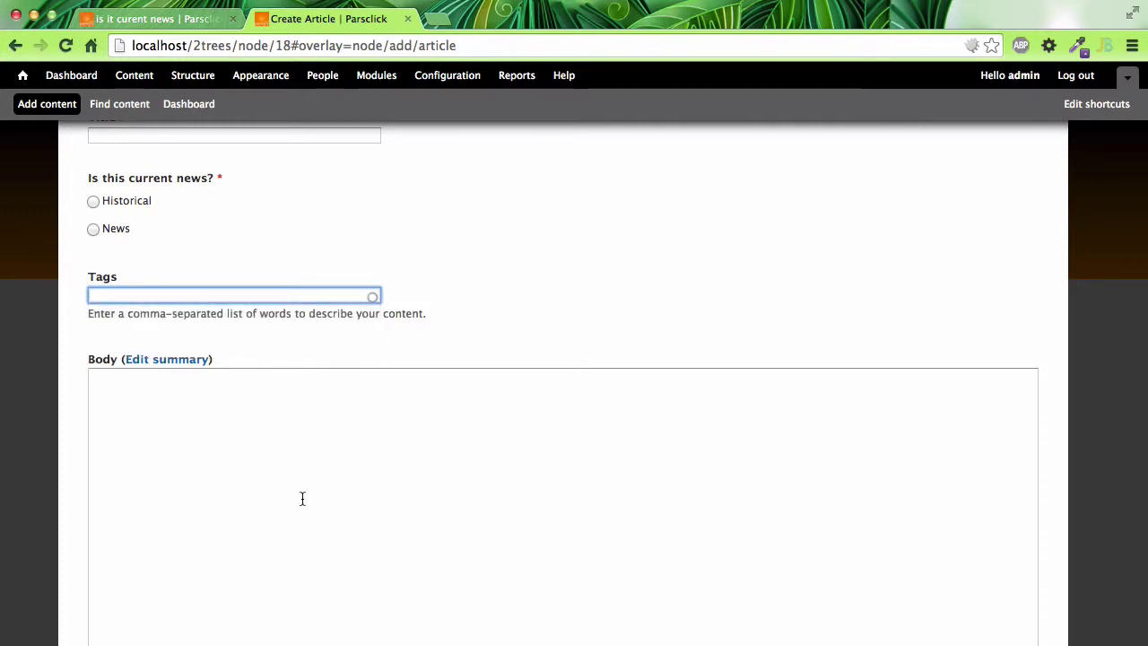
pyautogui.scroll(-4, 302, 498)
pyautogui.scroll(5, 302, 499)
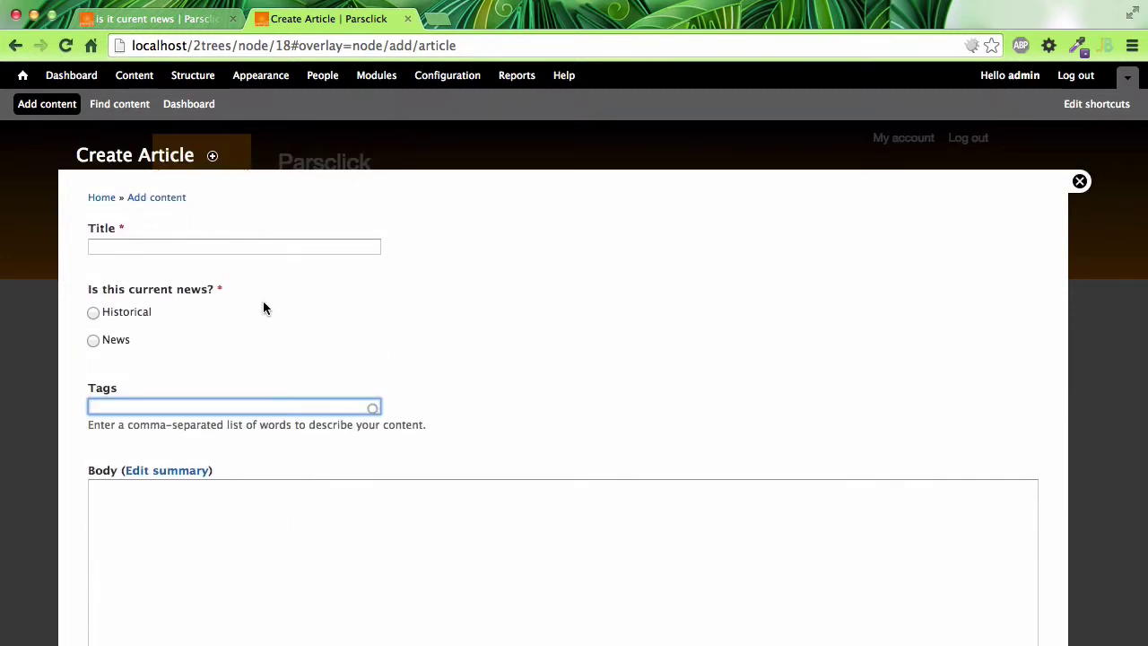
# Go back to the "is it curent news" field's settings and enter "Sort of news" as its default value
pyautogui.click(175, 17)
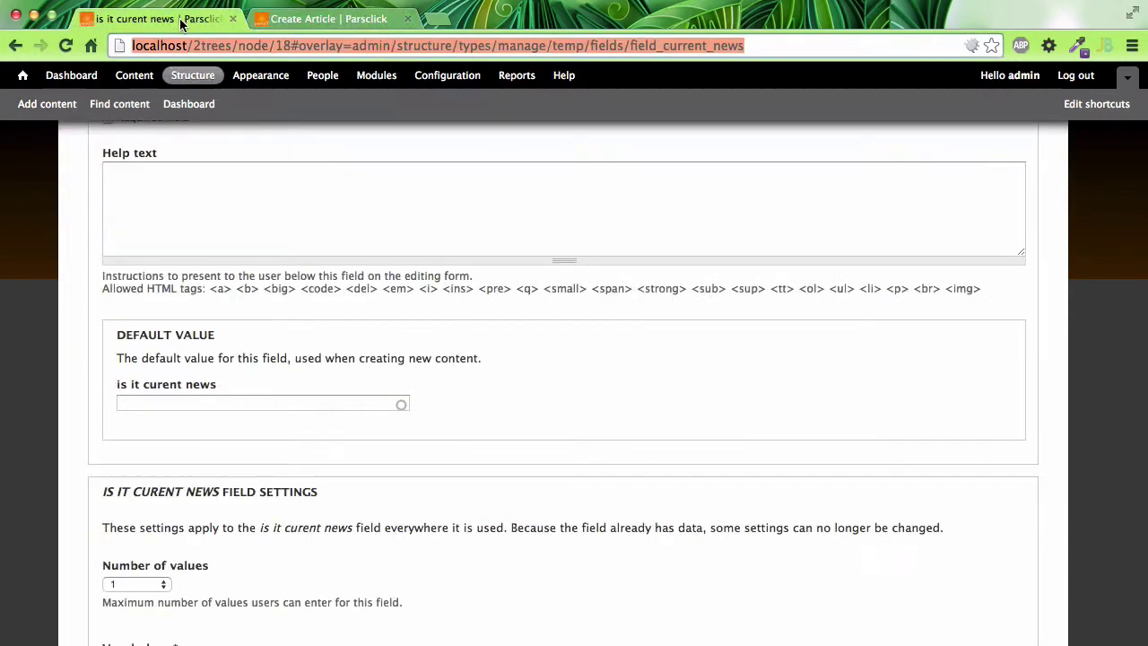
pyautogui.click(246, 401)
pyautogui.write('Sort of news')
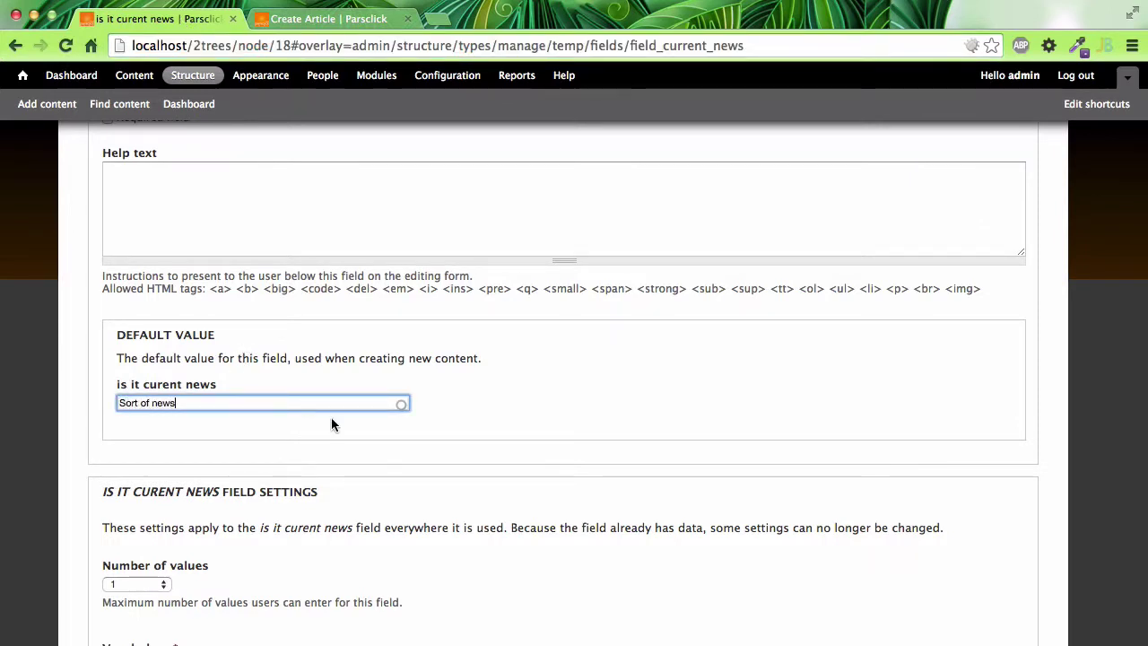
# Replace the field's label with "Temp Node" and save the settings
pyautogui.scroll(5, 330, 417)
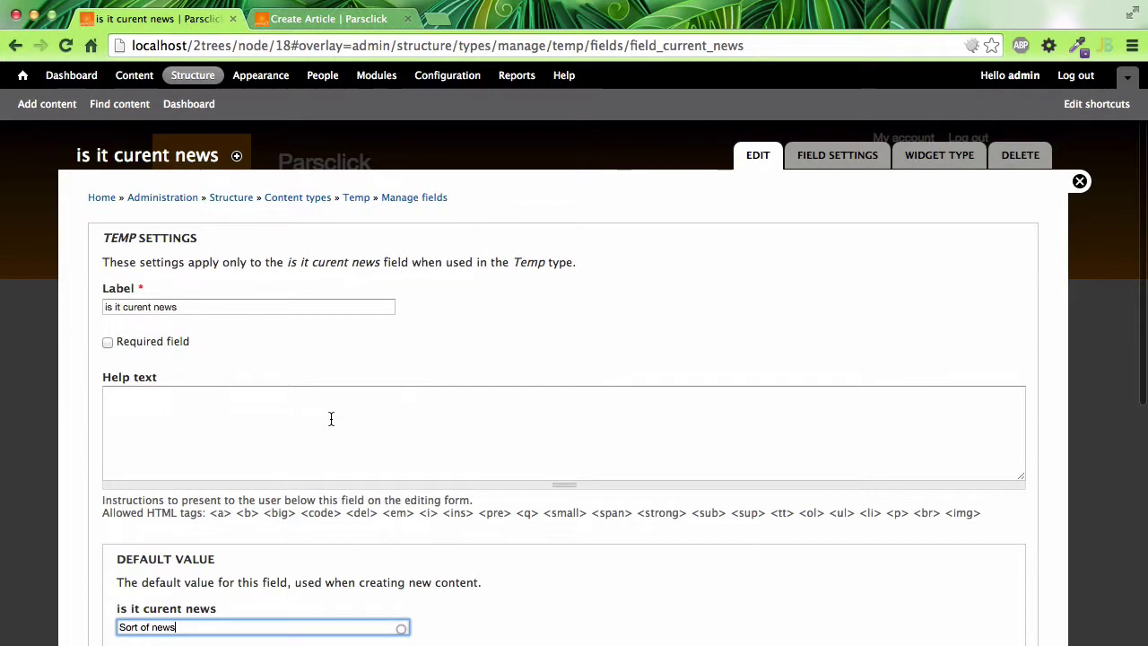
pyautogui.click(203, 306)
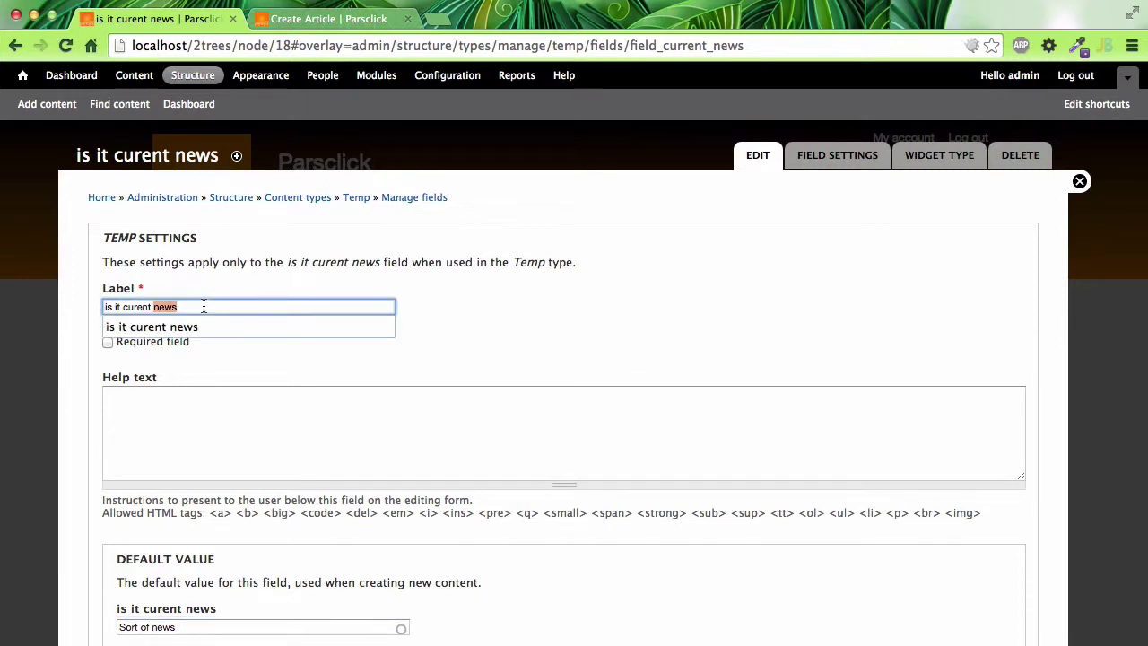
pyautogui.hotkey('shift', 'alt', 'Left')
pyautogui.hotkey('shift', 'alt', 'Left')
pyautogui.hotkey('shift', 'alt', 'Left')
pyautogui.hotkey('shift', 'alt', 'Left')
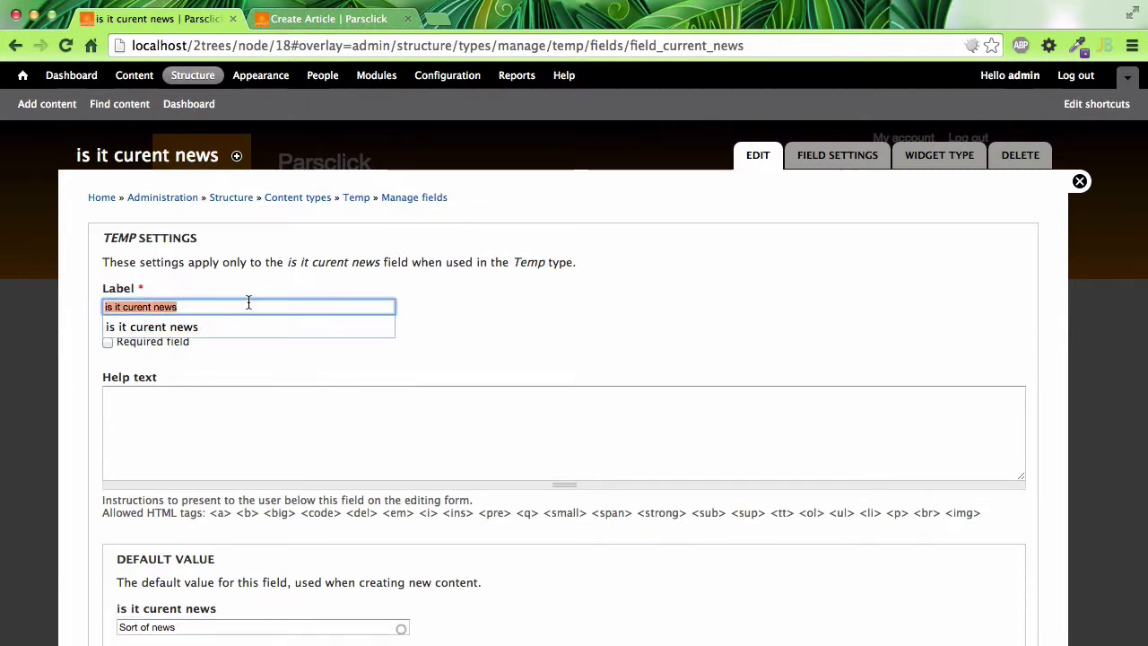
pyautogui.write('Tem')
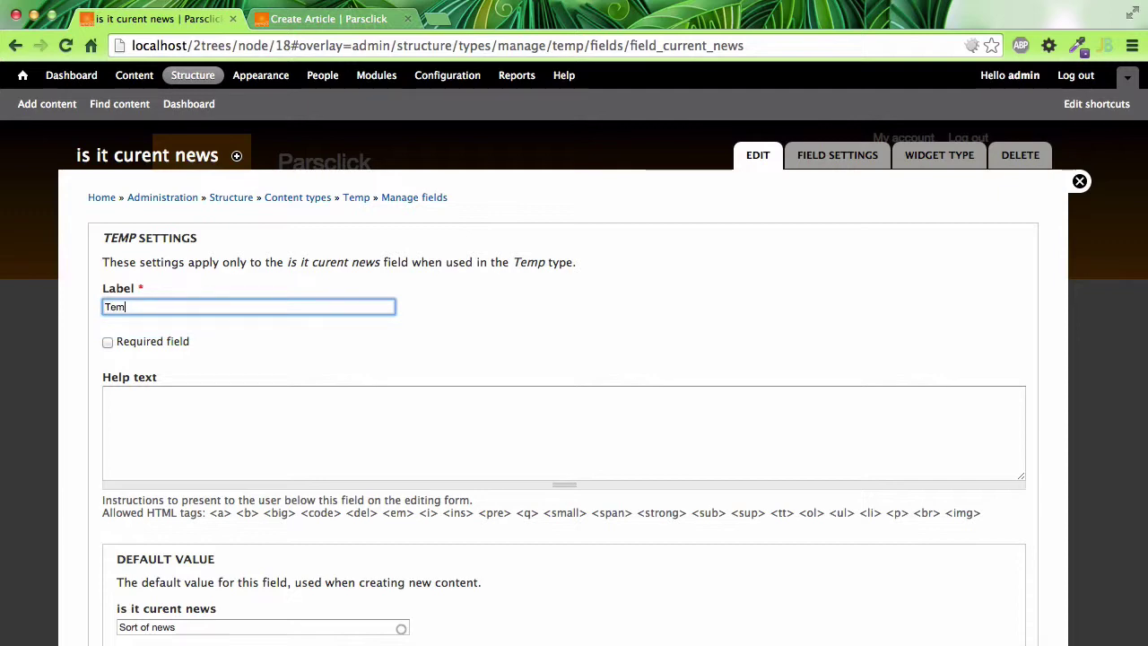
pyautogui.write('p Node')
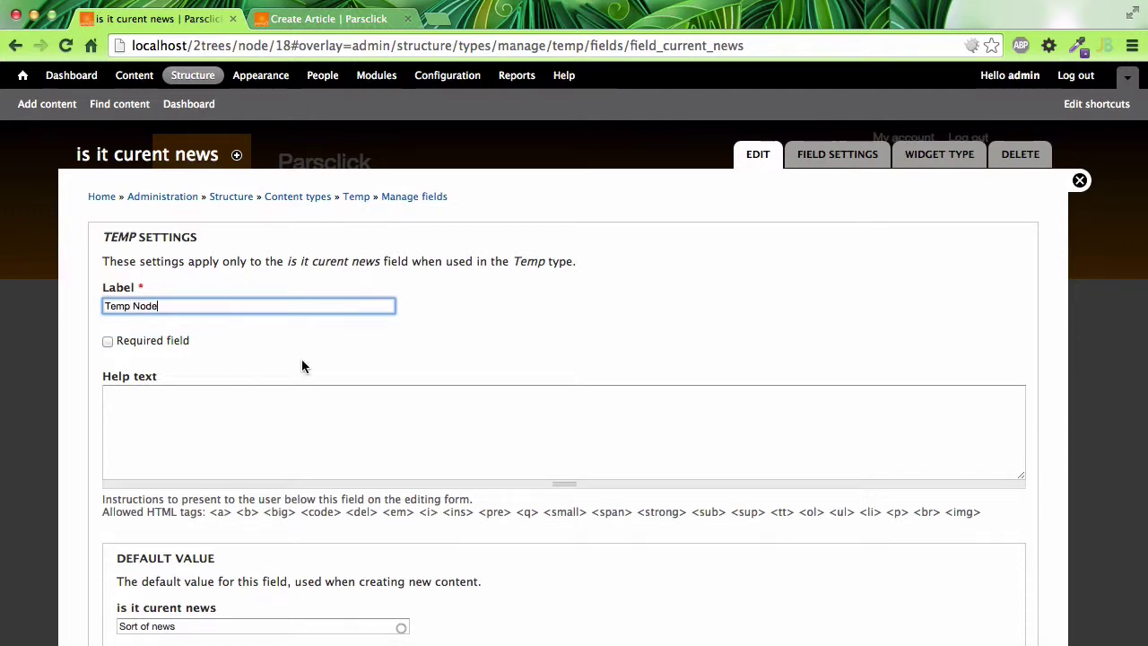
pyautogui.scroll(-5, 301, 359)
pyautogui.click(144, 565)
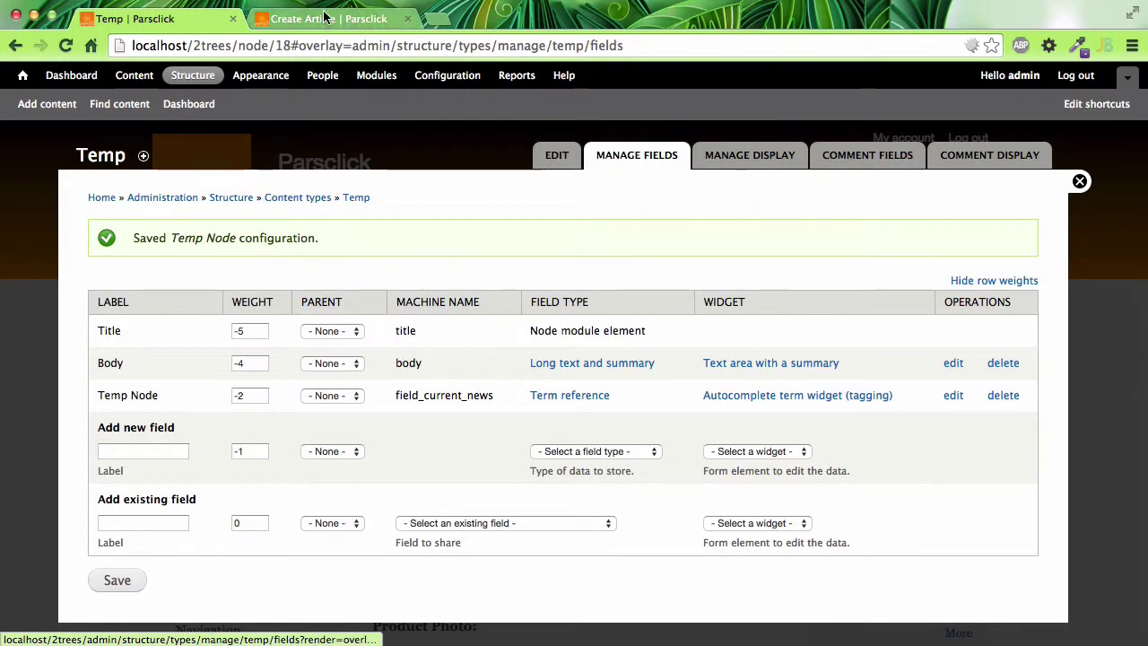
# Create a Temp content item titled "Temp Node" in a new browser tab, with "Sort of news" as its current news term, and save it
pyautogui.click(325, 18)
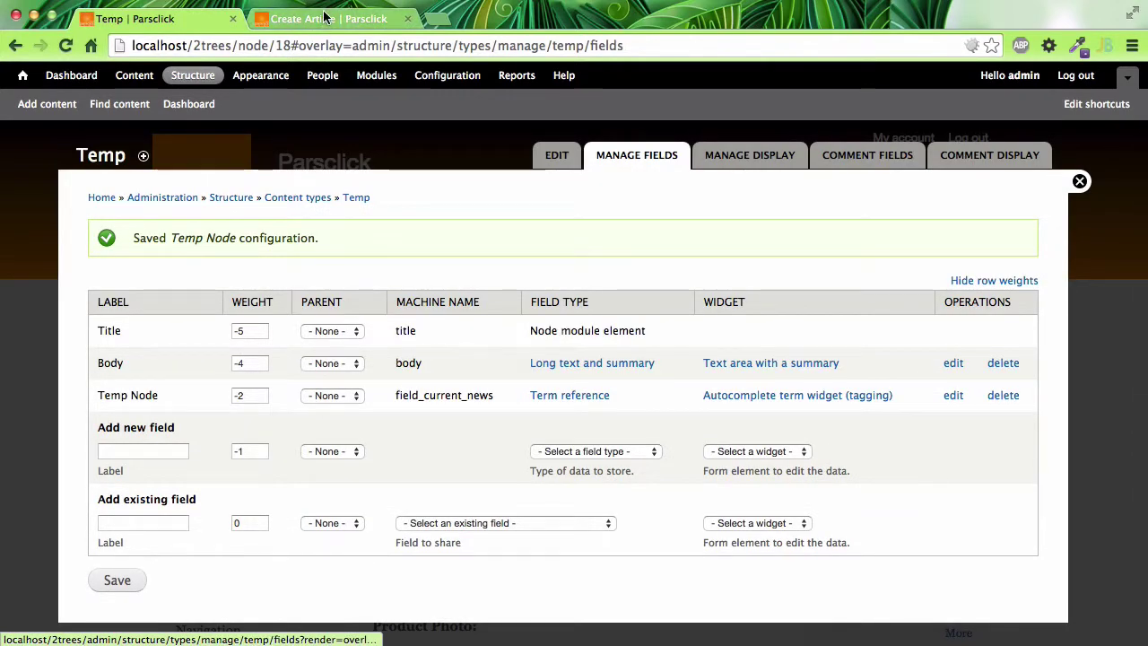
pyautogui.press('super+r')
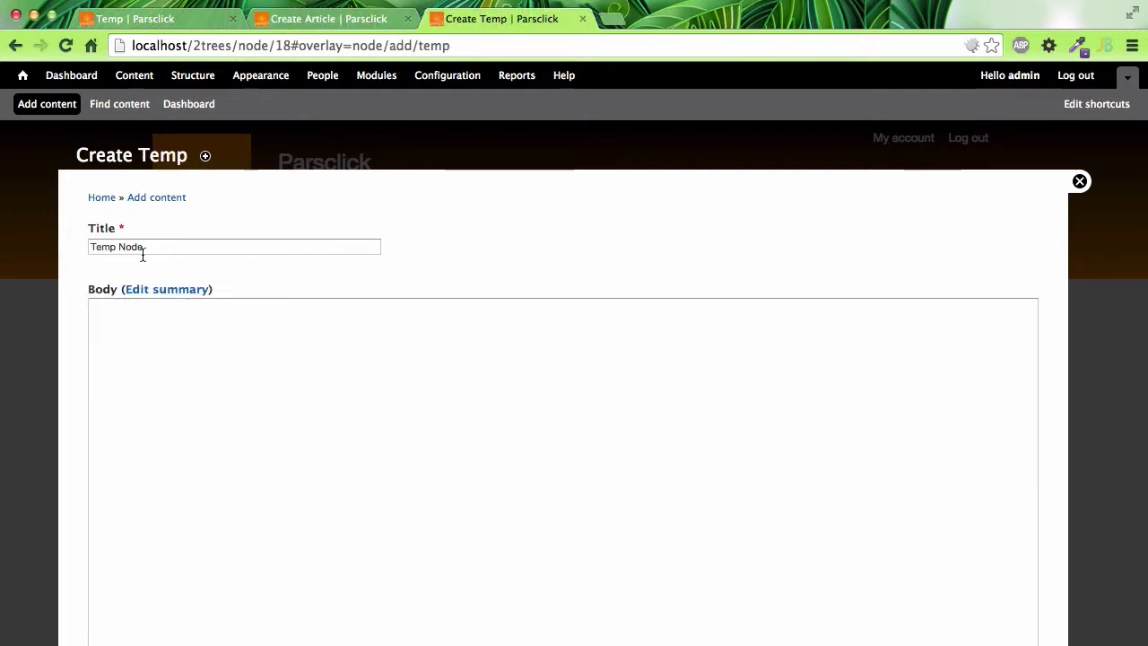
pyautogui.scroll(-3, 141, 254)
pyautogui.scroll(-3, 179, 551)
pyautogui.write('Sort of news')
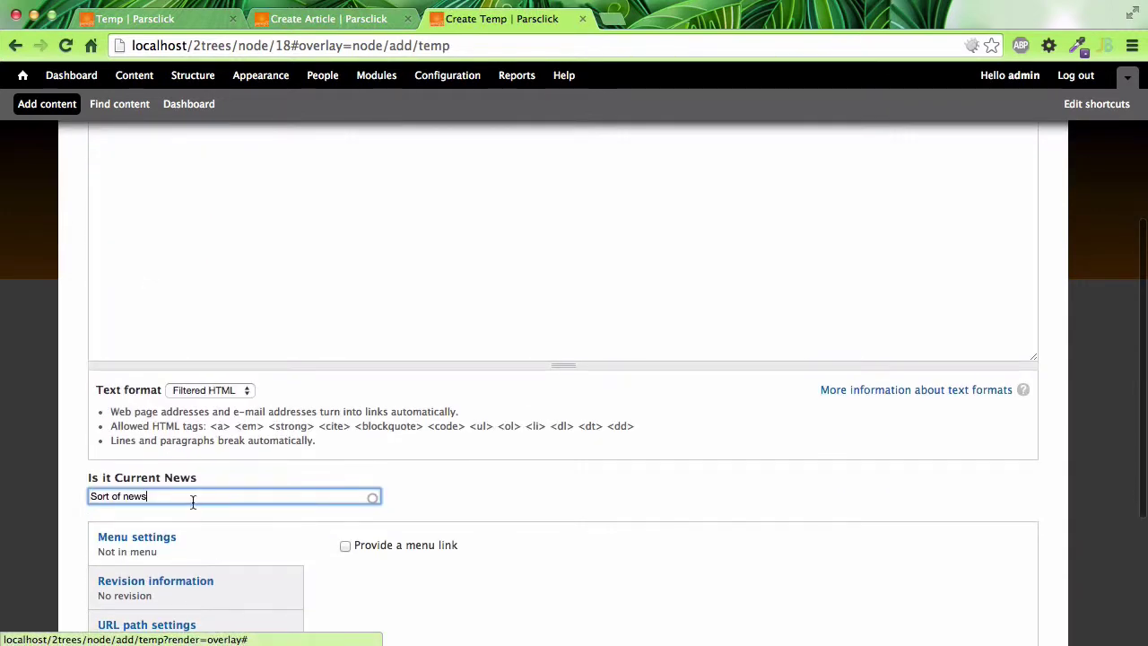
pyautogui.scroll(-3, 143, 507)
pyautogui.click(117, 563)
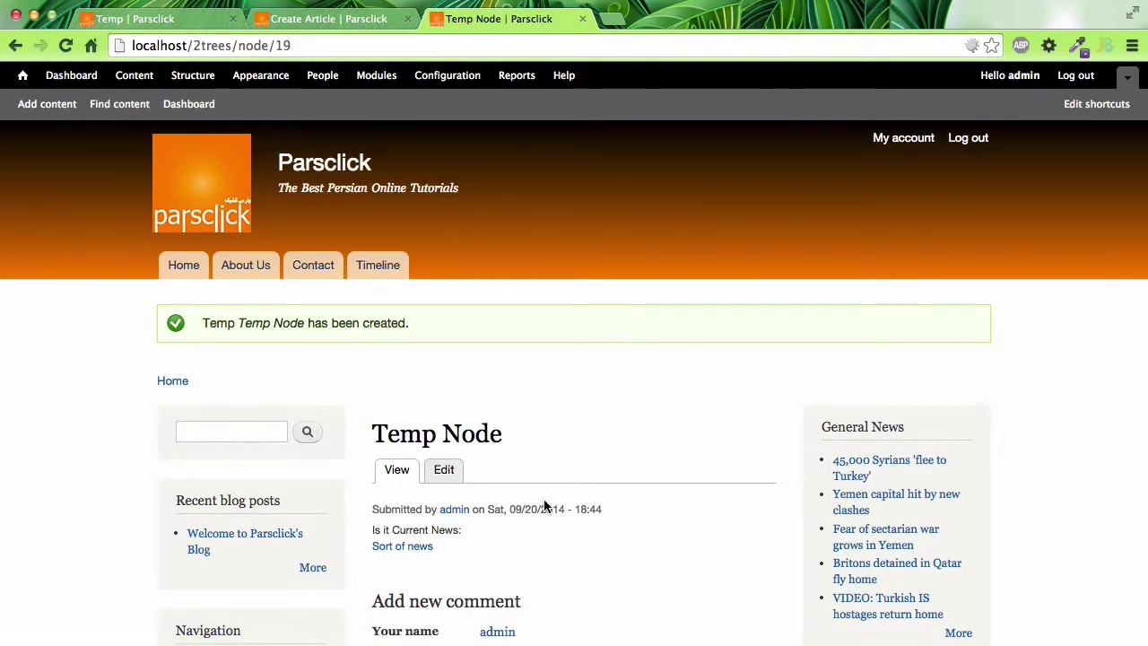
# Review the saved Temp Node page, and reload the Article creation form to check for the "Sort of news" option
pyautogui.scroll(-2, 540, 507)
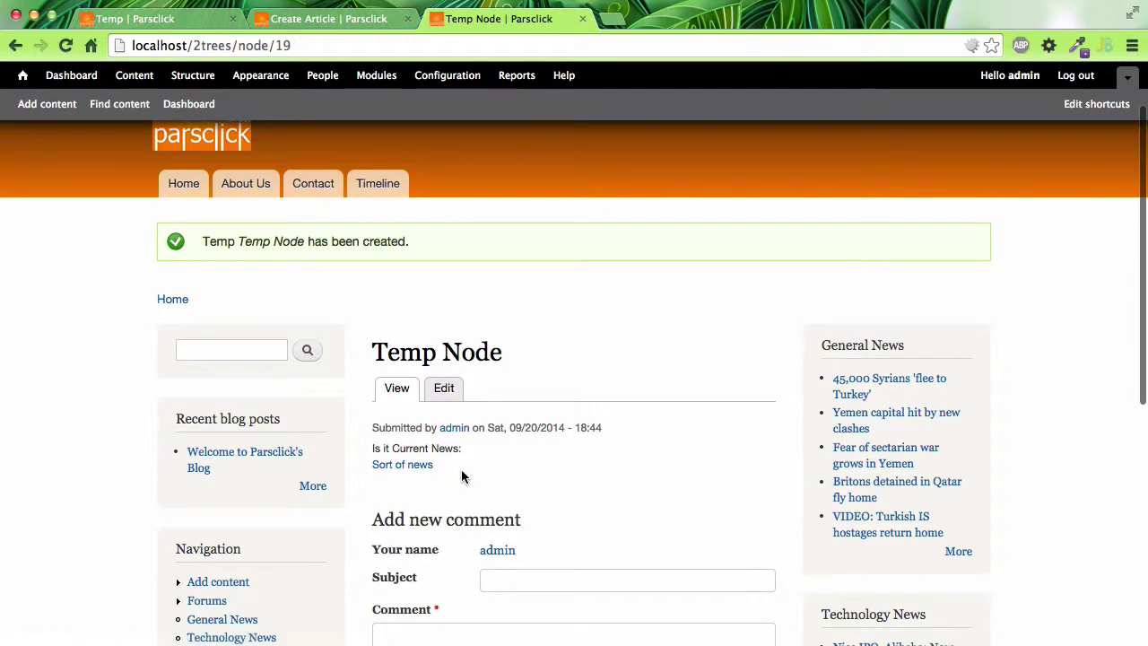
pyautogui.click(298, 19)
pyautogui.press('super+r')
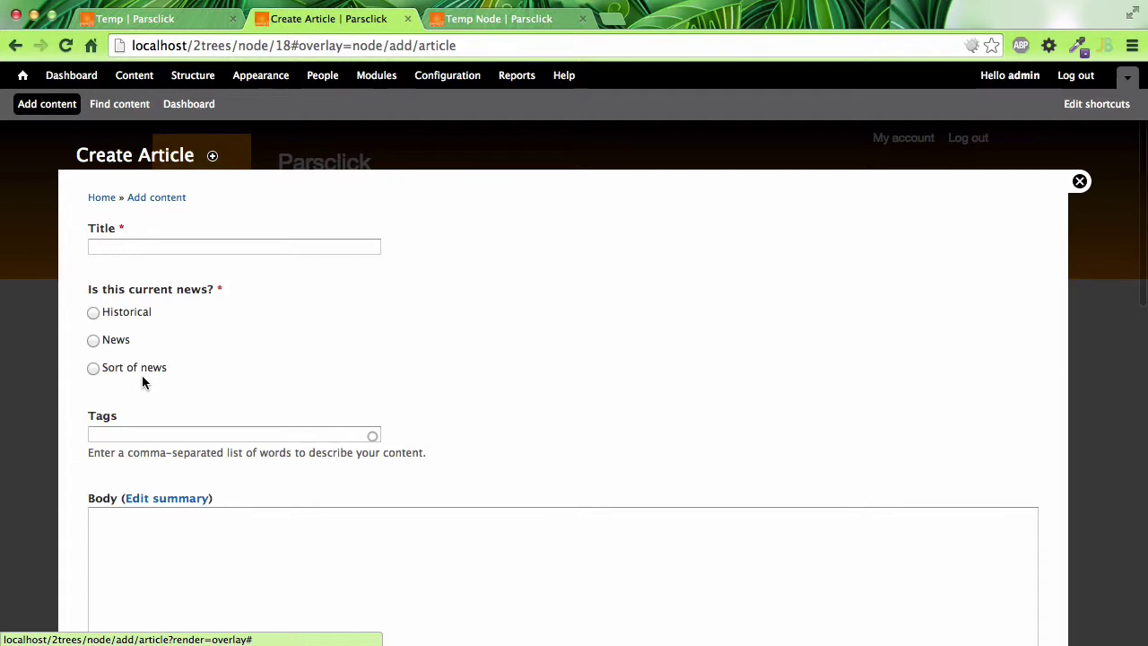
pyautogui.moveTo(166, 366); pyautogui.dragTo(101, 375)
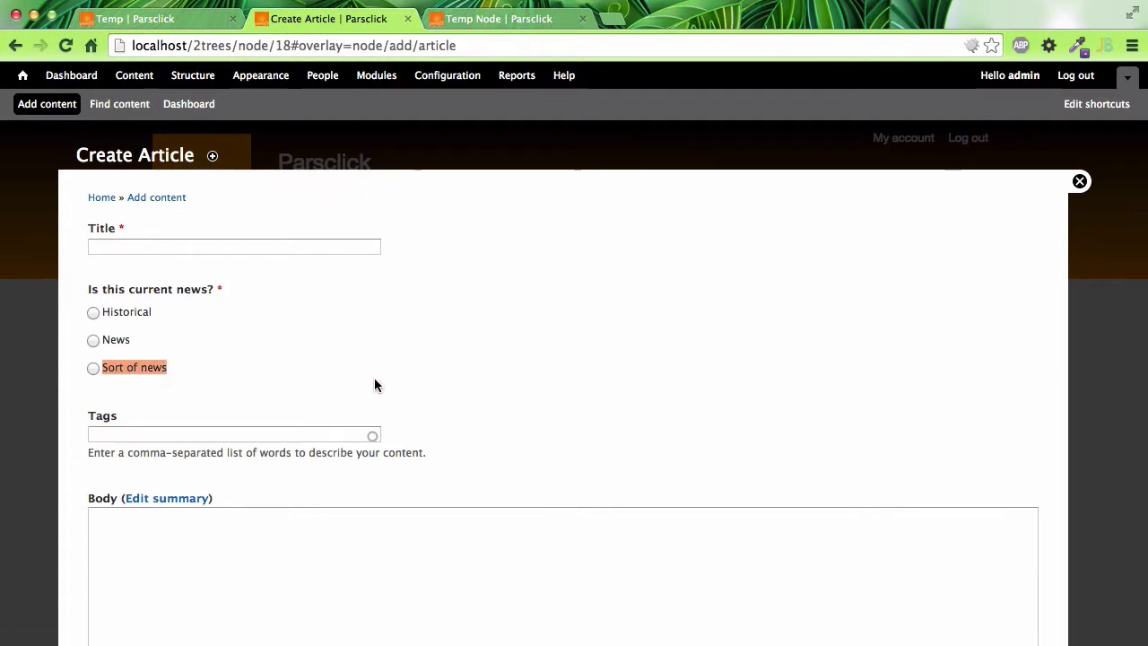
# Examine the existing fields available for sharing on the Temp content type's field management page
pyautogui.click(166, 20)
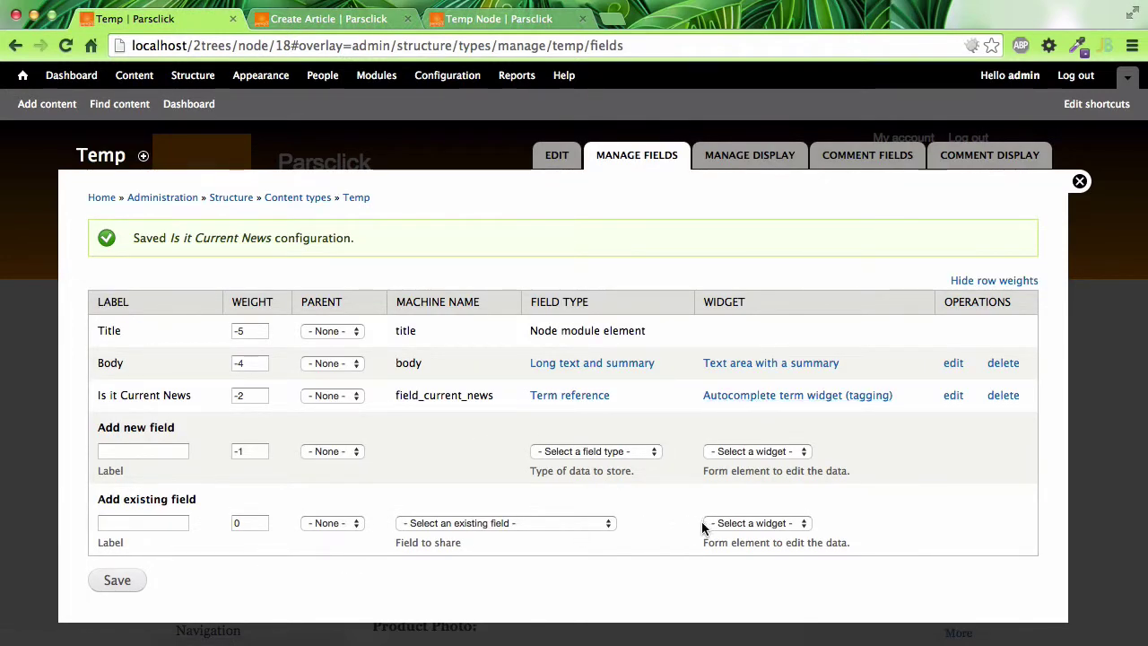
pyautogui.click(594, 523)
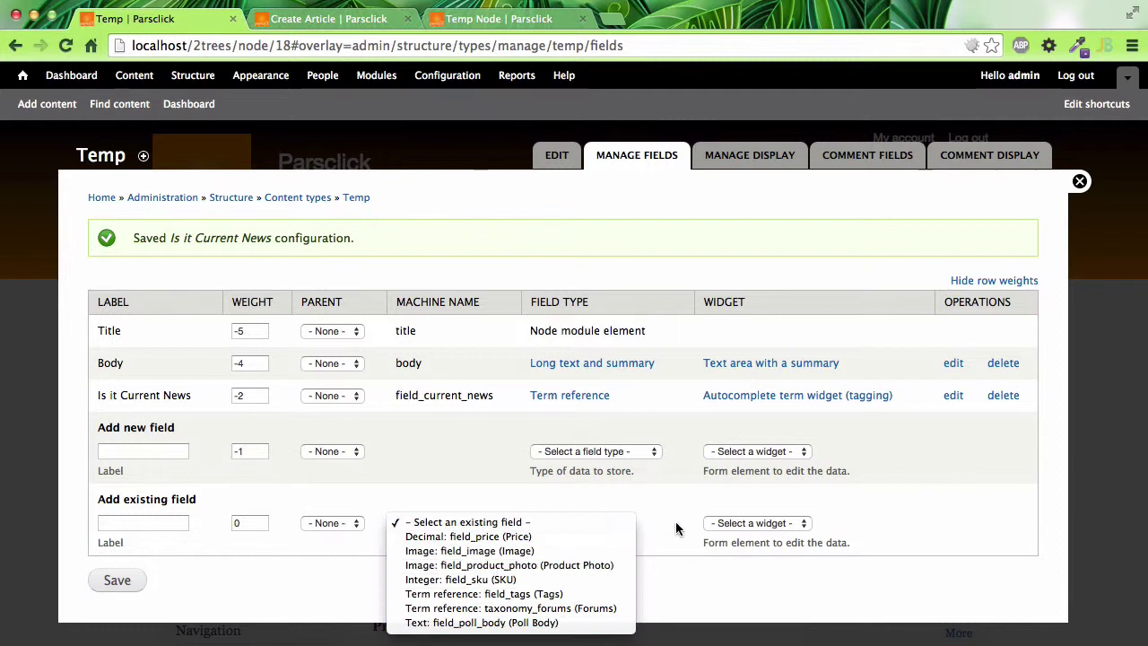
pyautogui.click(797, 529)
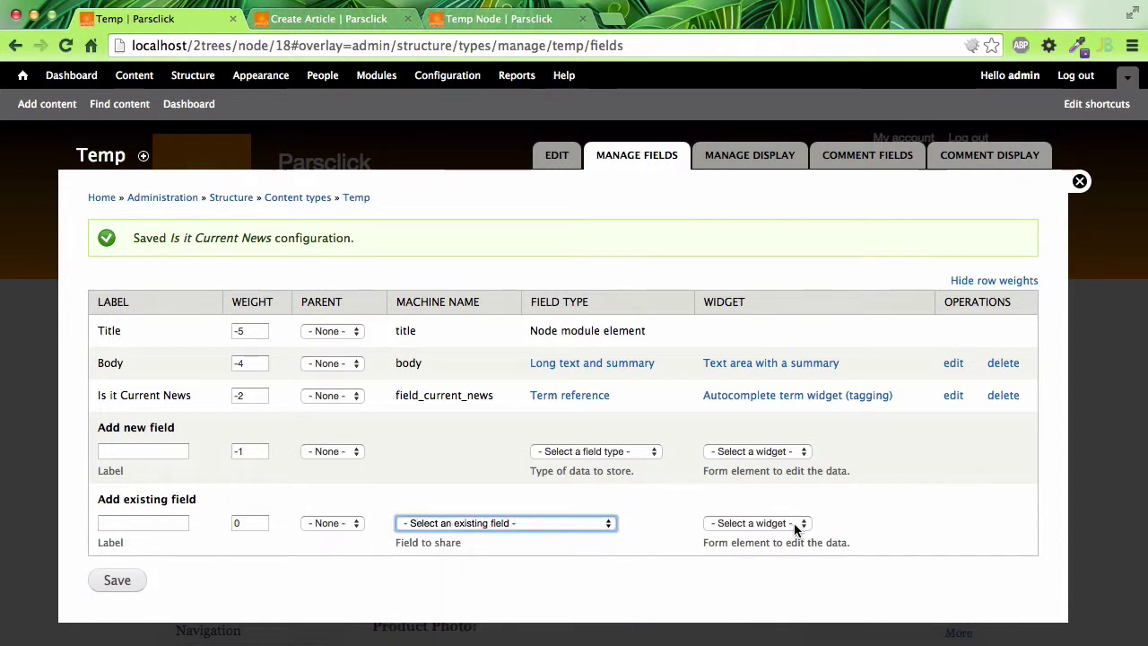
# Try out the "Sort of news" and "News" choices in the Article creation form, and close the form without saving
pyautogui.click(384, 20)
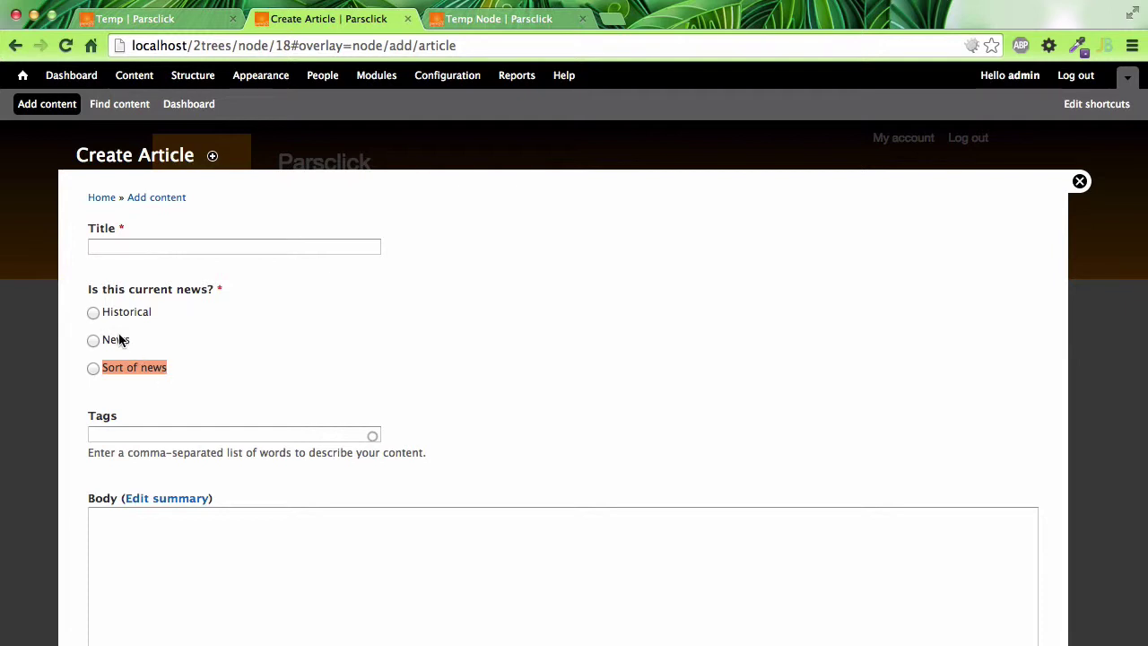
pyautogui.click(94, 368)
pyautogui.click(93, 340)
pyautogui.click(94, 369)
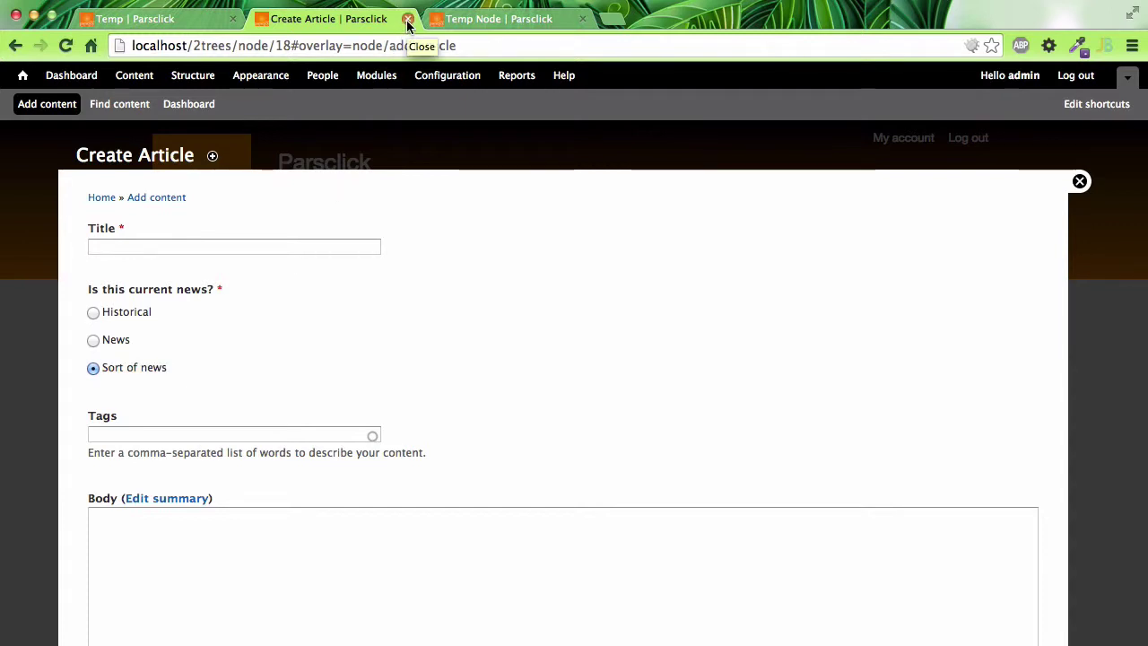
pyautogui.click(1080, 182)
# Delete the "Is it Current News" field from the Temp content type and close the field management page
pyautogui.click(170, 18)
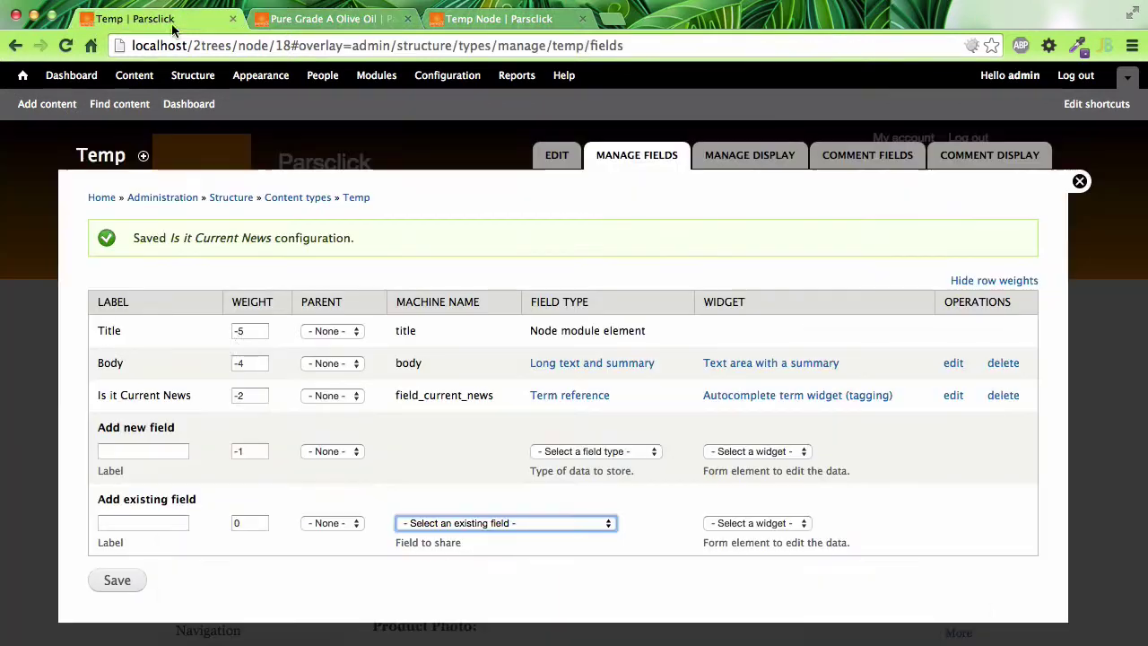
pyautogui.click(1010, 398)
pyautogui.click(121, 252)
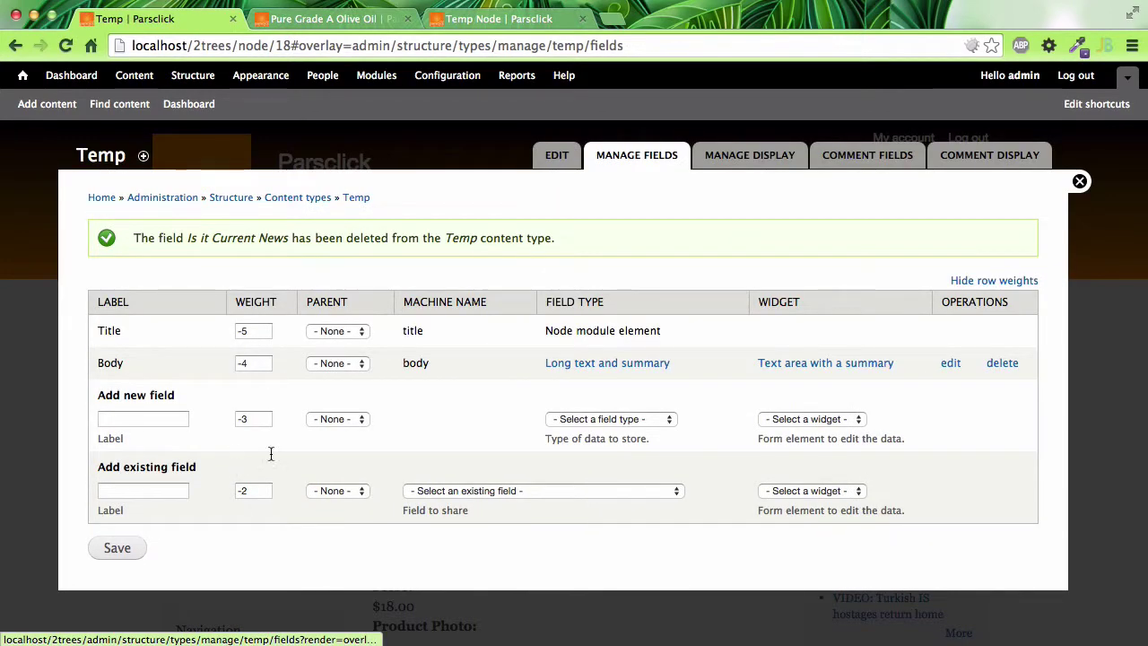
pyautogui.click(1079, 181)
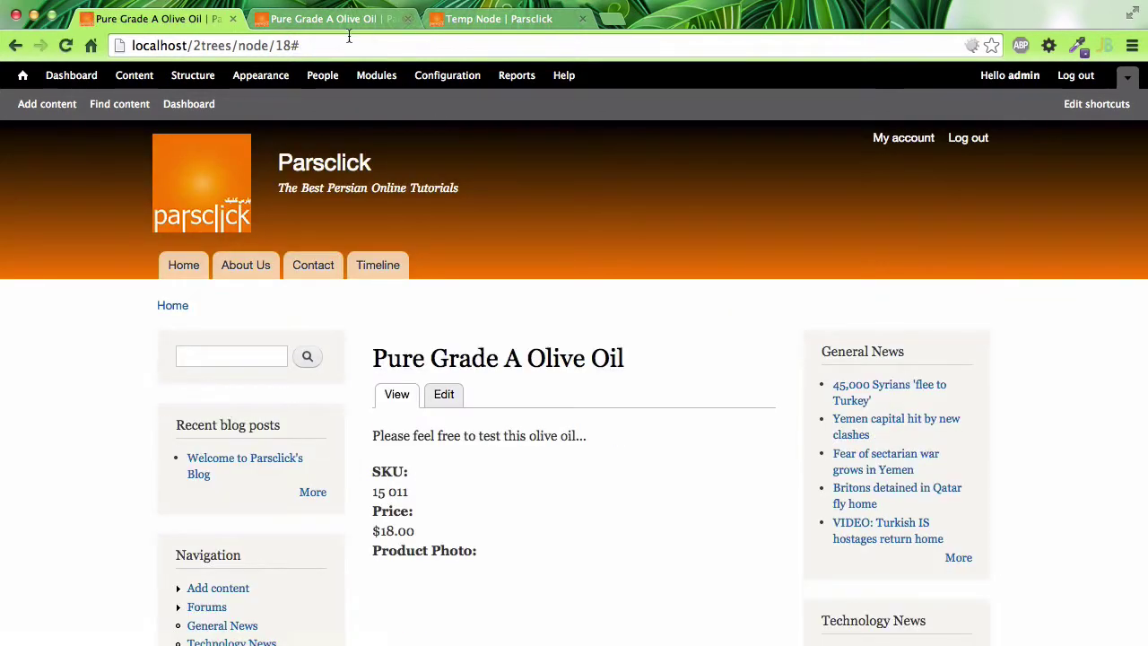
# Close the Temp Node browser tab and the duplicate Pure Grade A Olive Oil tab
pyautogui.click(352, 40)
pyautogui.click(364, 19)
pyautogui.click(473, 20)
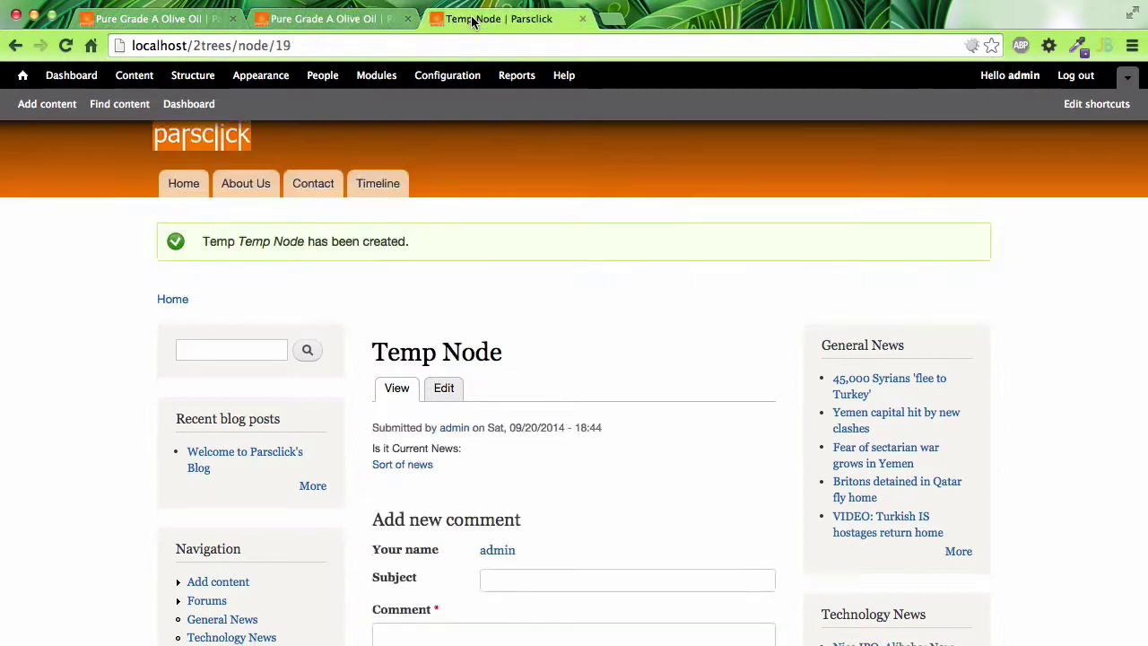
pyautogui.click(583, 19)
pyautogui.click(408, 19)
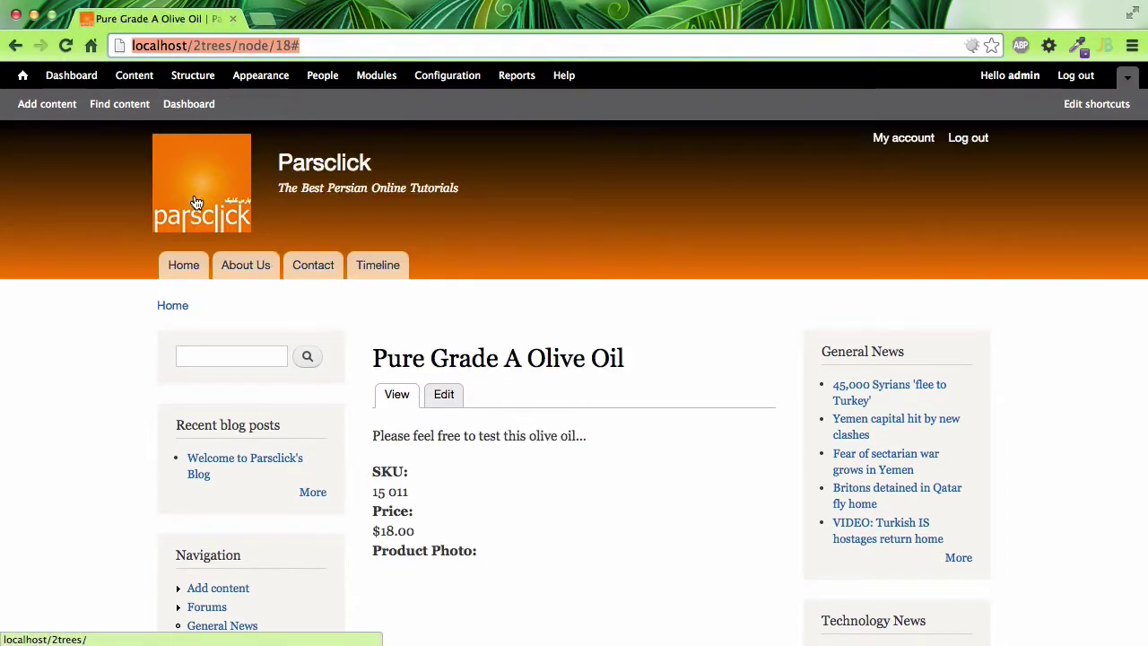
# Check a new Article form for the "Sort of news" option, and close the form without saving
pyautogui.click(31, 113)
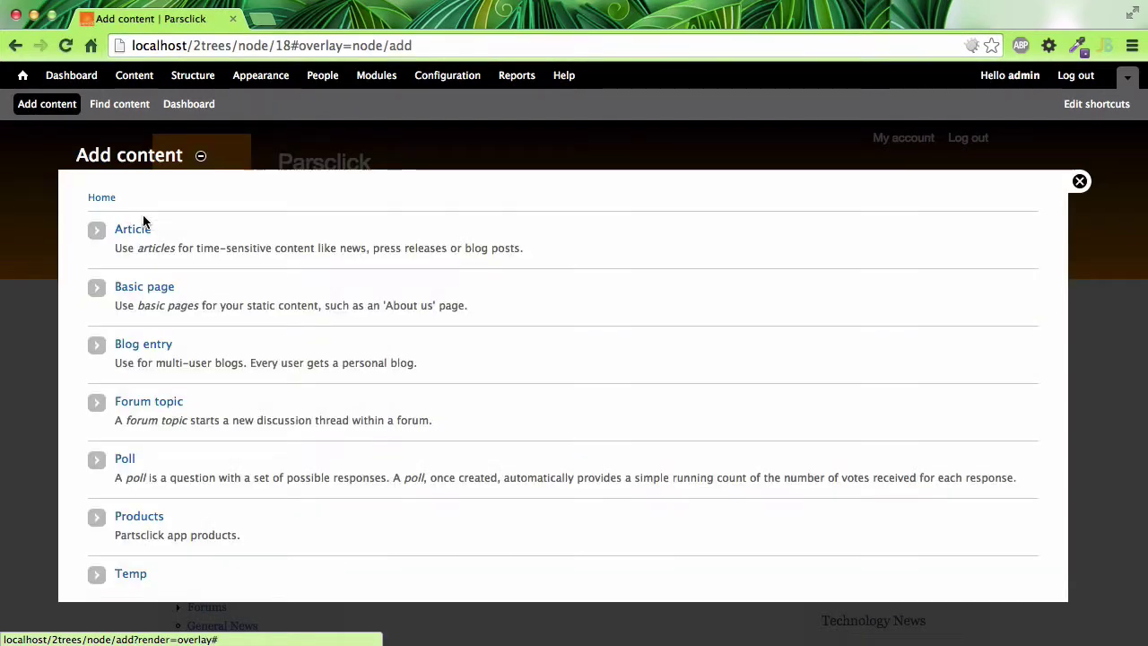
pyautogui.click(133, 231)
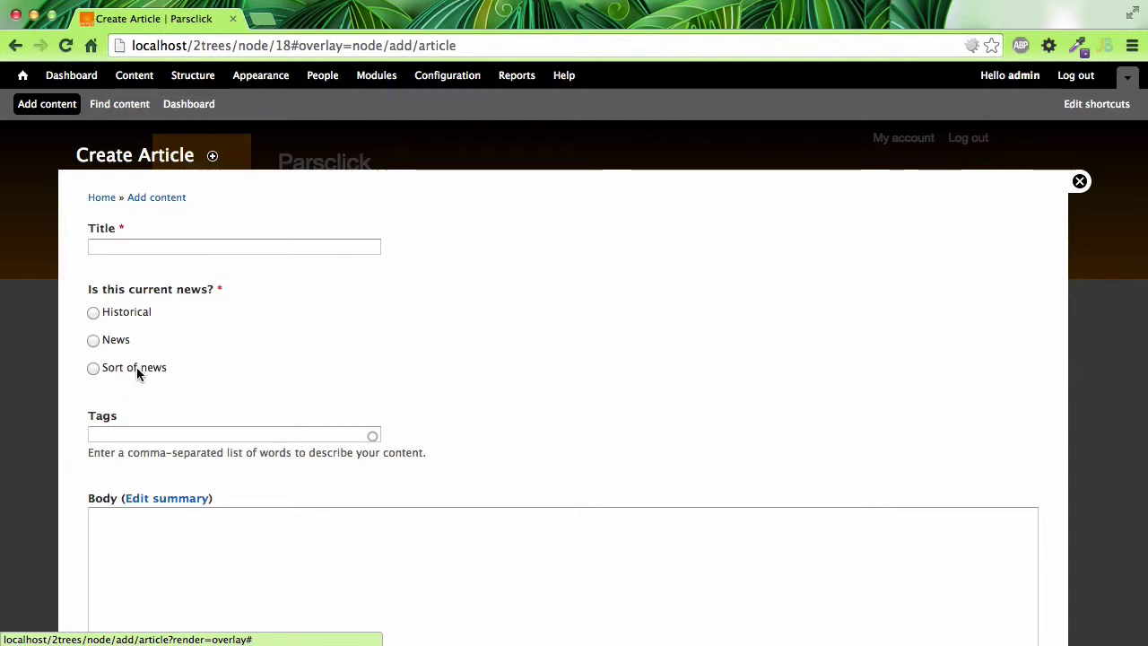
pyautogui.scroll(-3, 136, 367)
pyautogui.scroll(3, 136, 374)
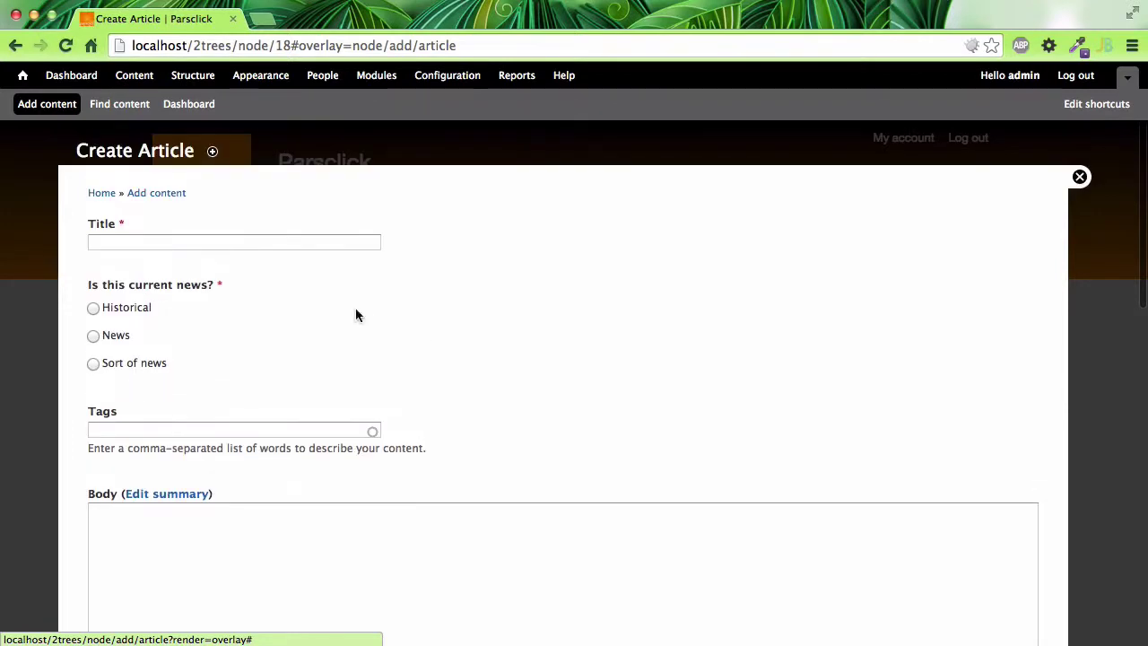
pyautogui.click(1080, 177)
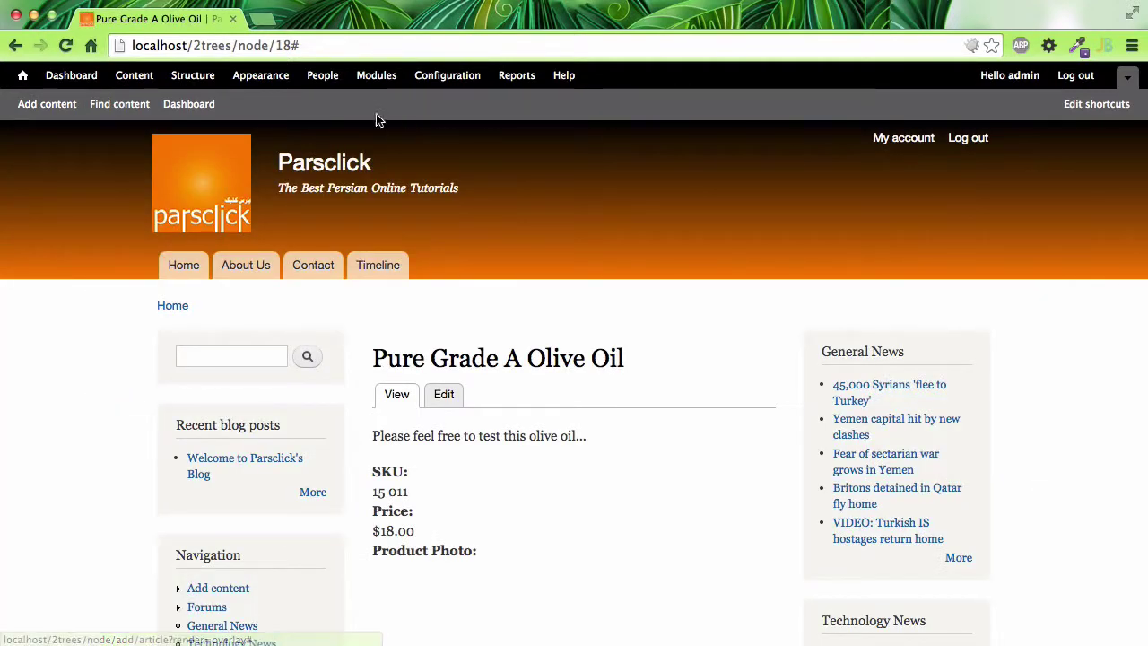
pyautogui.click(134, 79)
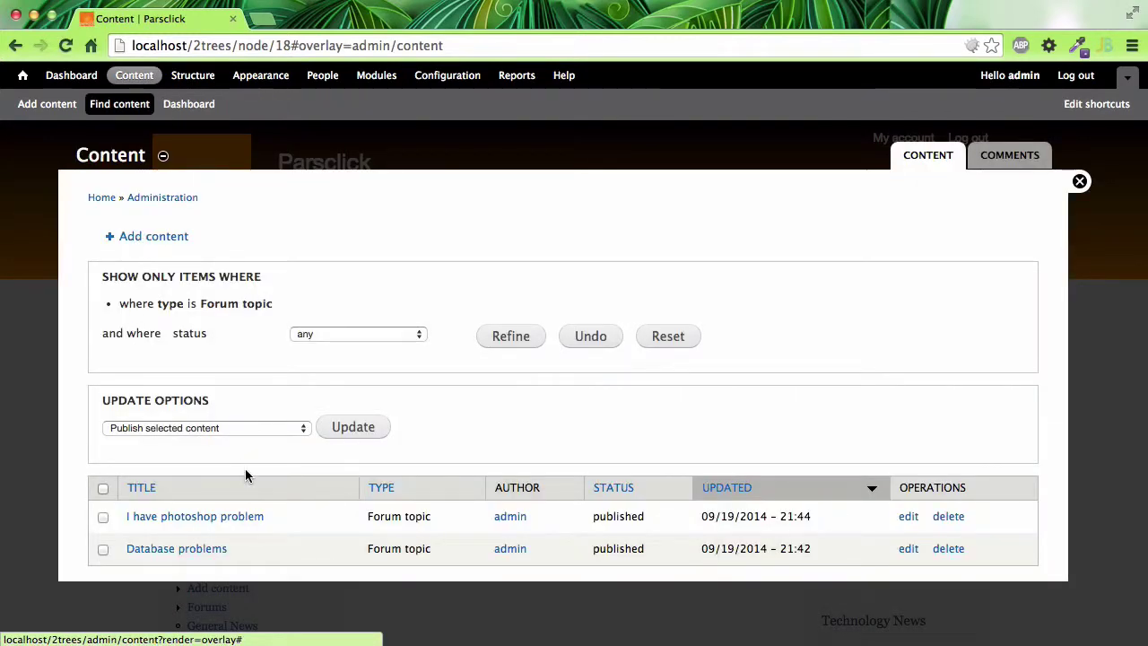
pyautogui.click(1079, 181)
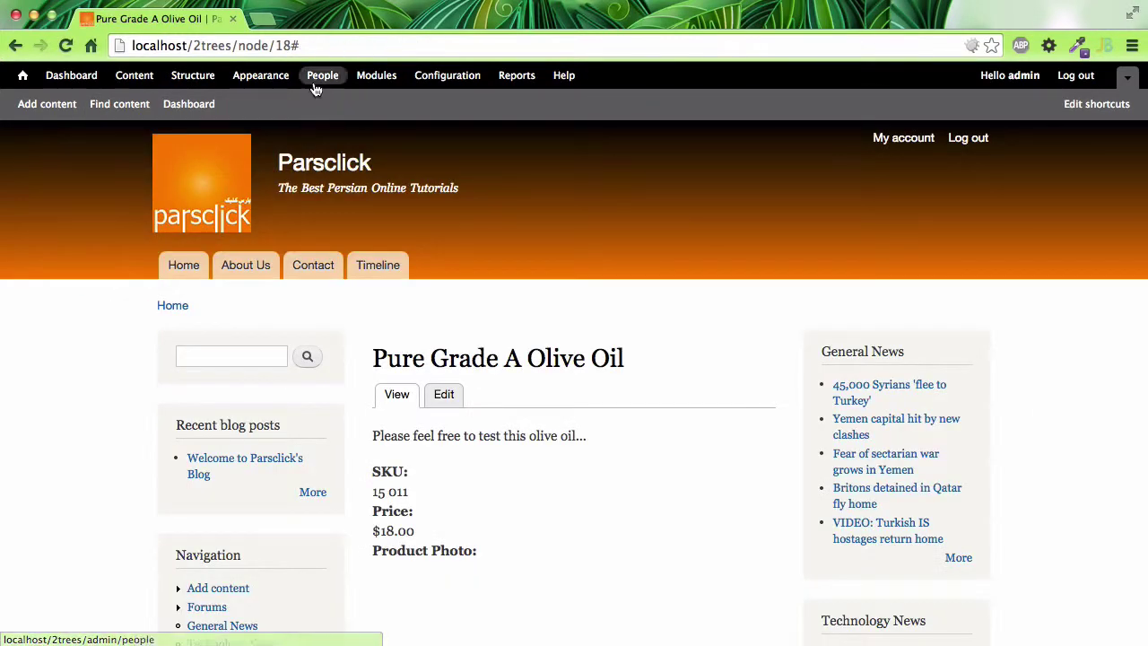
pyautogui.click(377, 78)
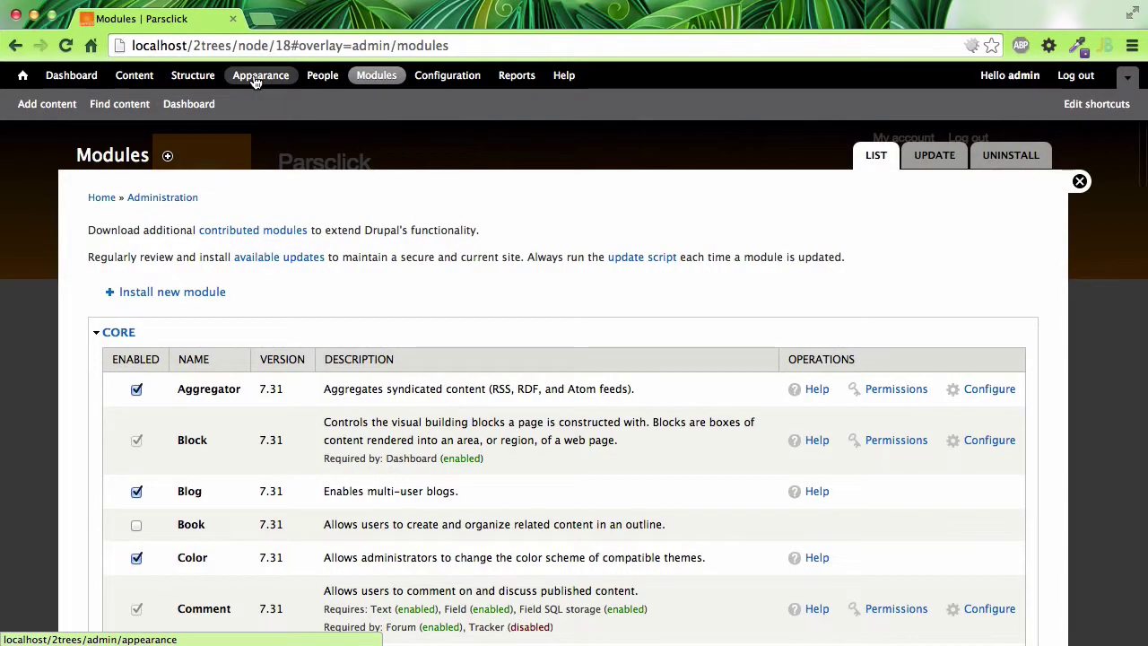
# Open the list of terms in the Current News taxonomy vocabulary
pyautogui.click(192, 77)
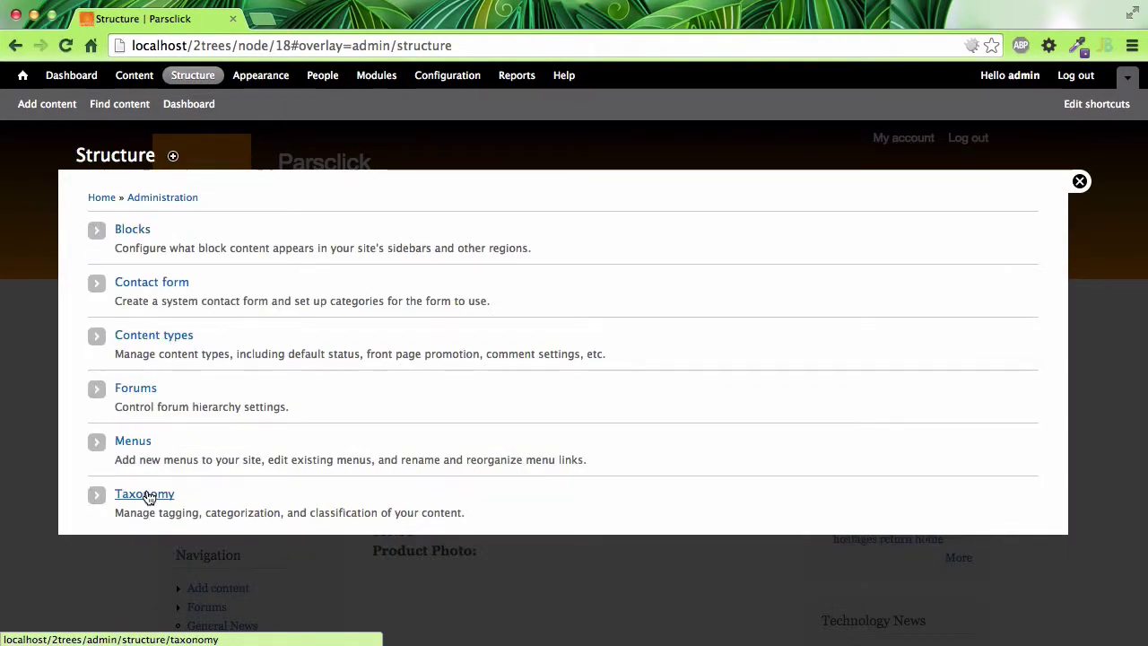
pyautogui.click(146, 495)
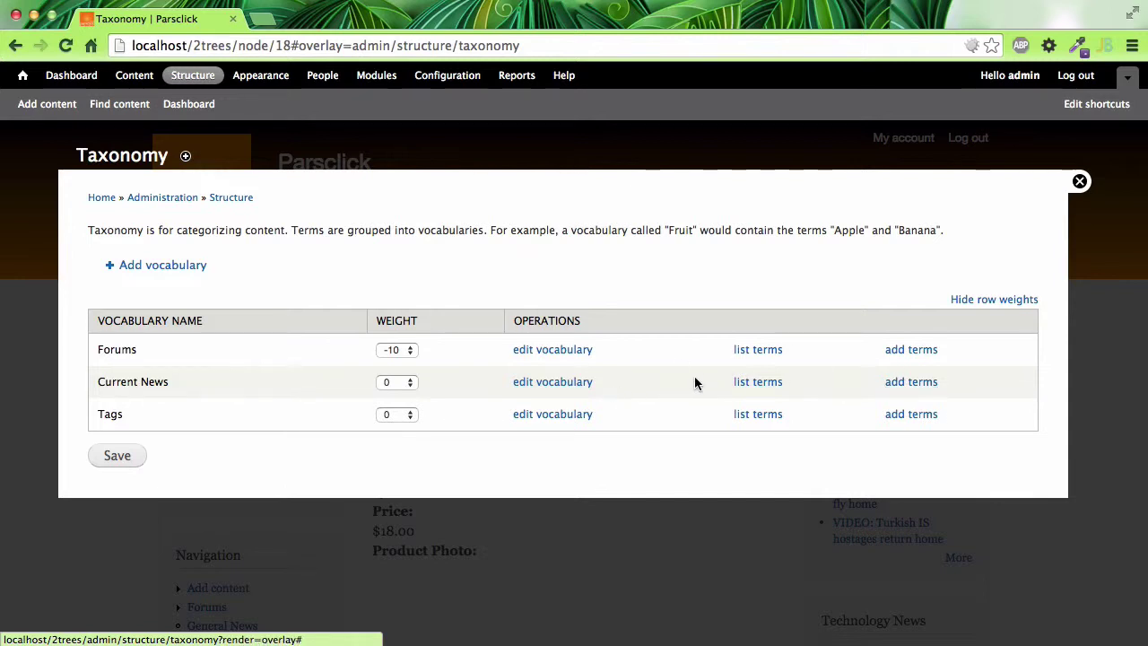
pyautogui.click(517, 384)
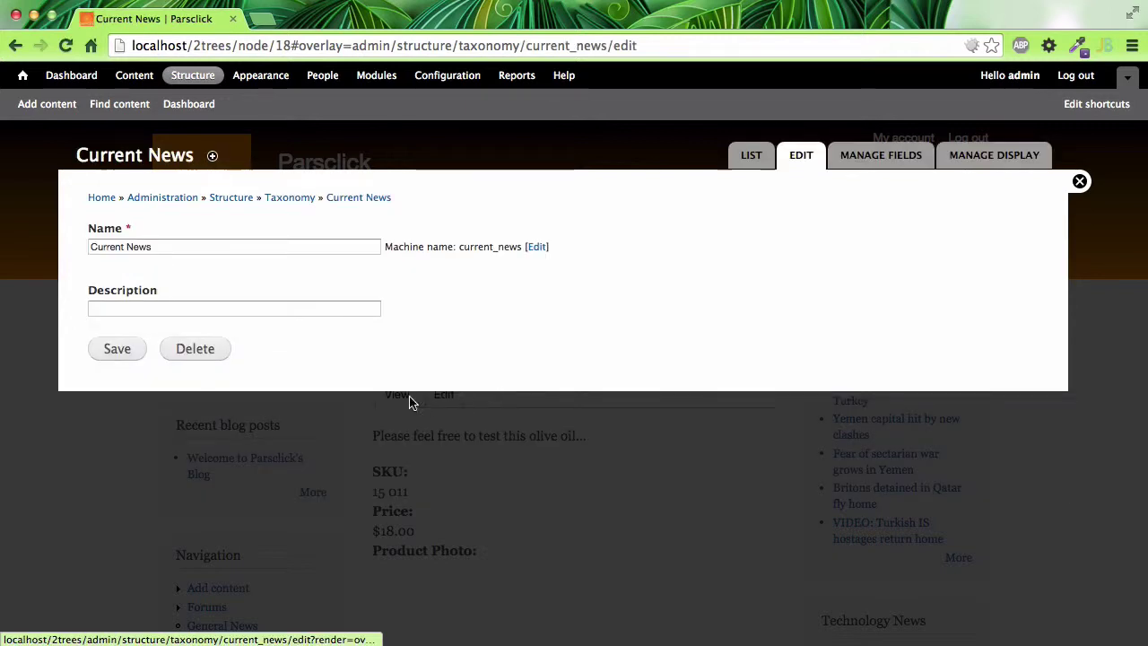
pyautogui.click(749, 159)
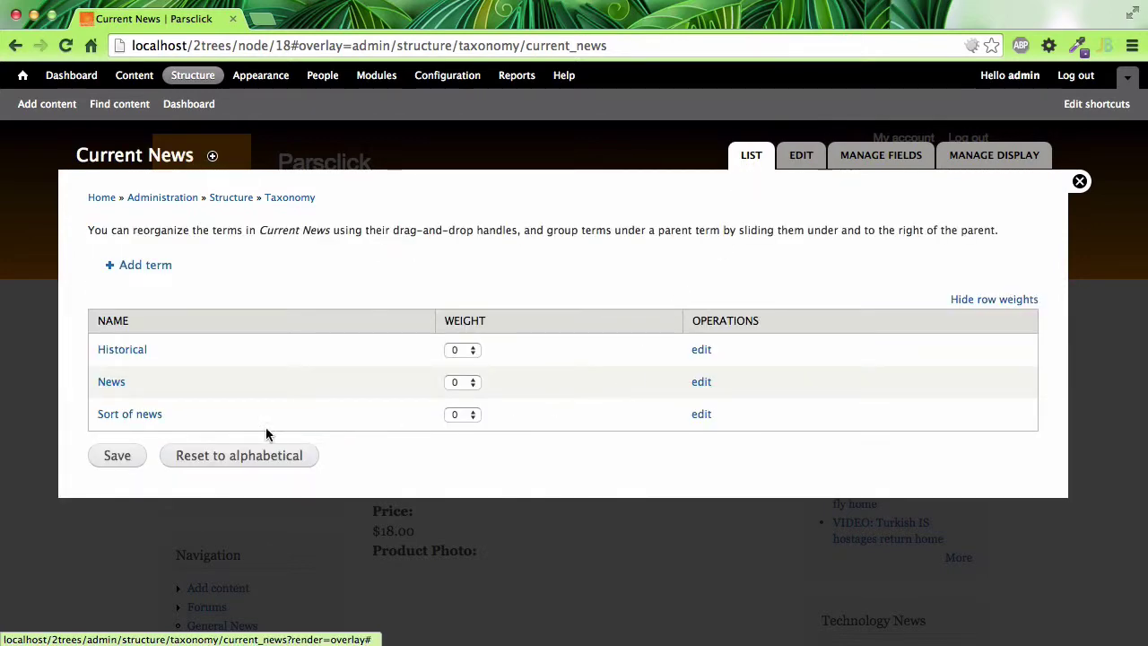
# Delete the "Sort of news" term from the Current News vocabulary, save the term list and close it
pyautogui.click(701, 415)
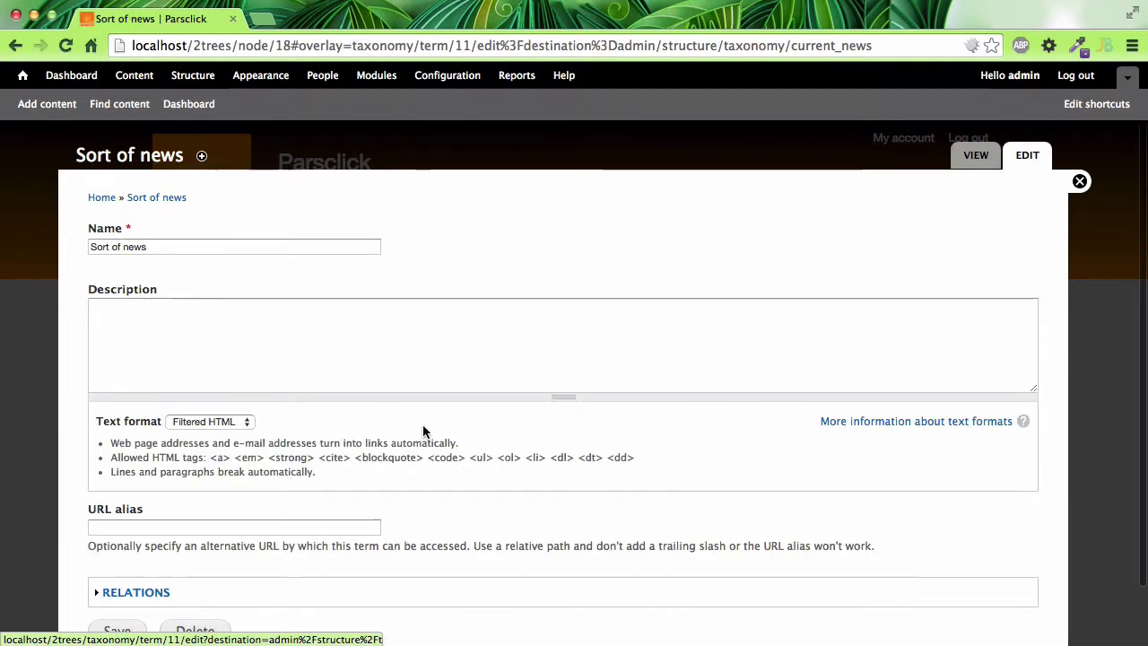
pyautogui.scroll(-2, 421, 428)
pyautogui.click(208, 567)
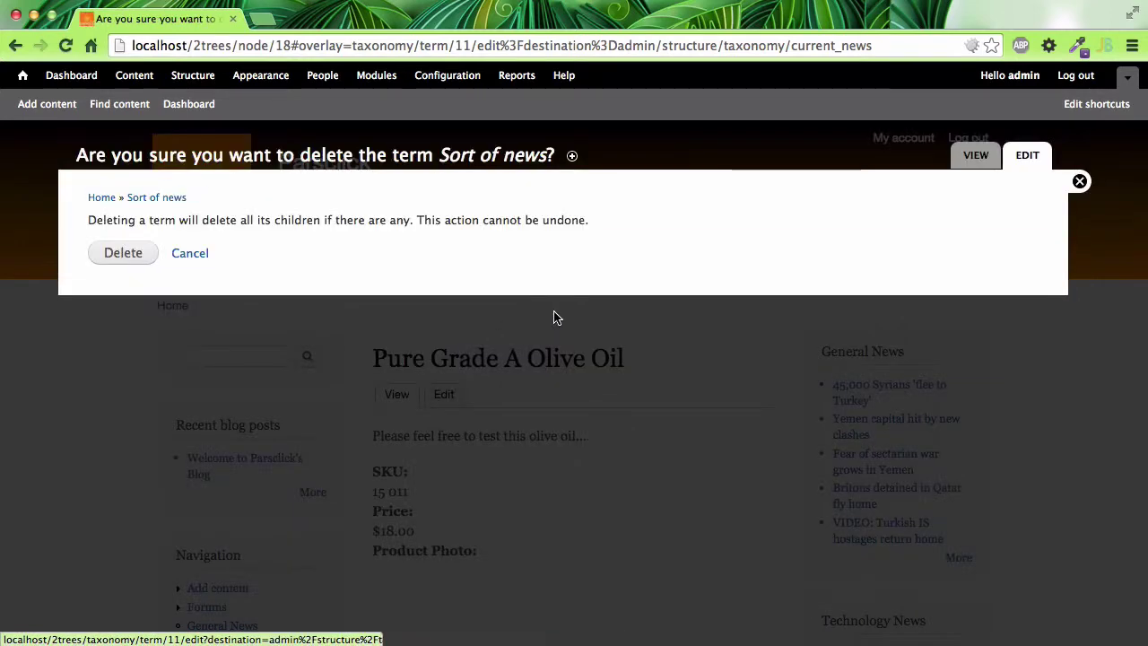
pyautogui.click(115, 255)
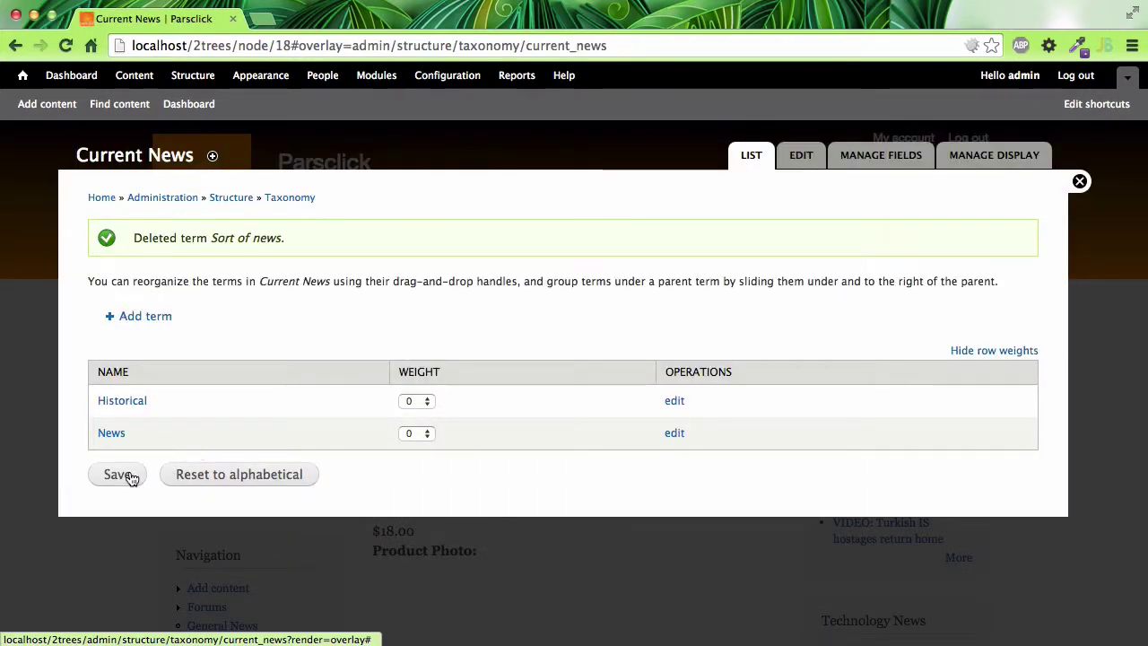
pyautogui.click(126, 476)
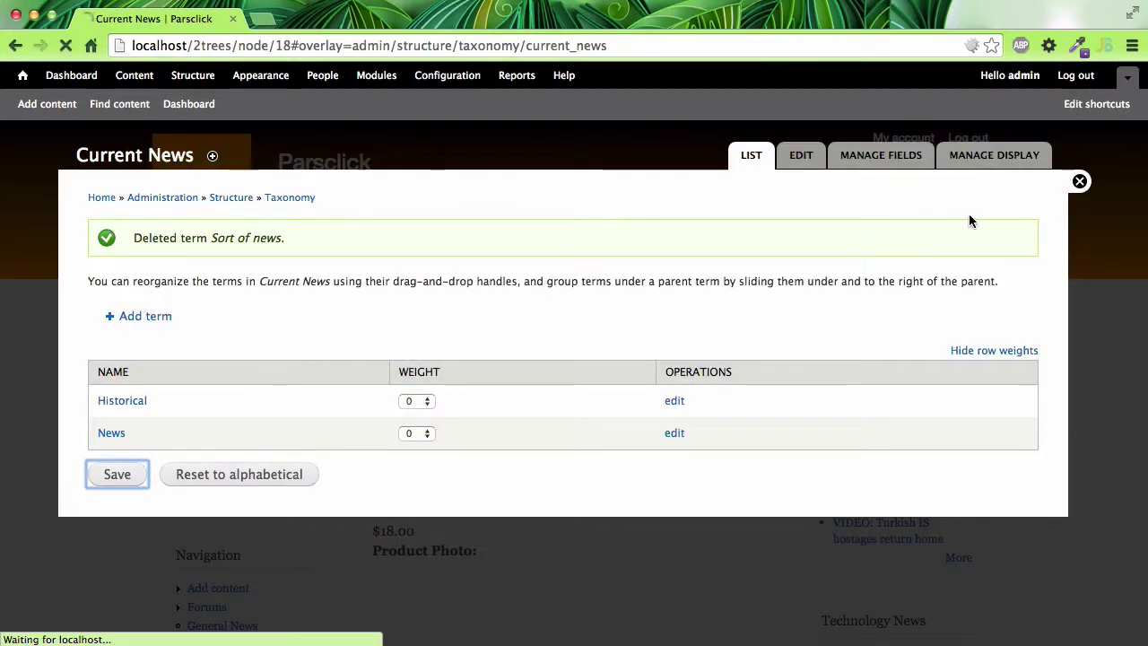
pyautogui.click(1079, 181)
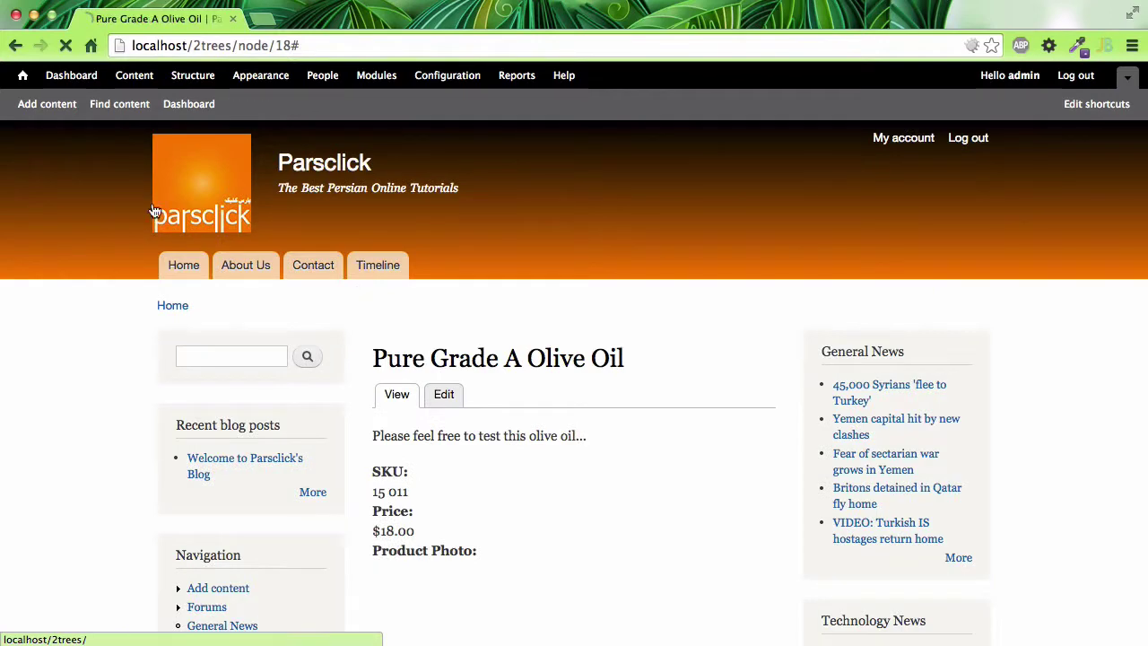
# Check the current news options in a new Article form again, and close the form without saving
pyautogui.click(65, 104)
pyautogui.click(121, 230)
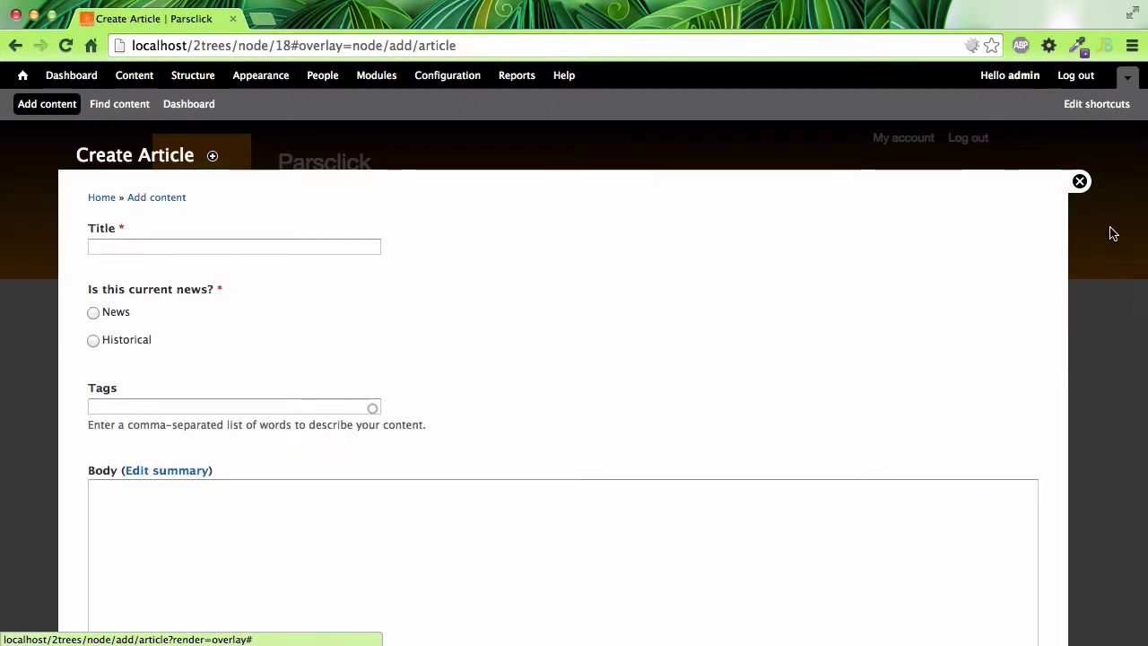
pyautogui.click(1078, 181)
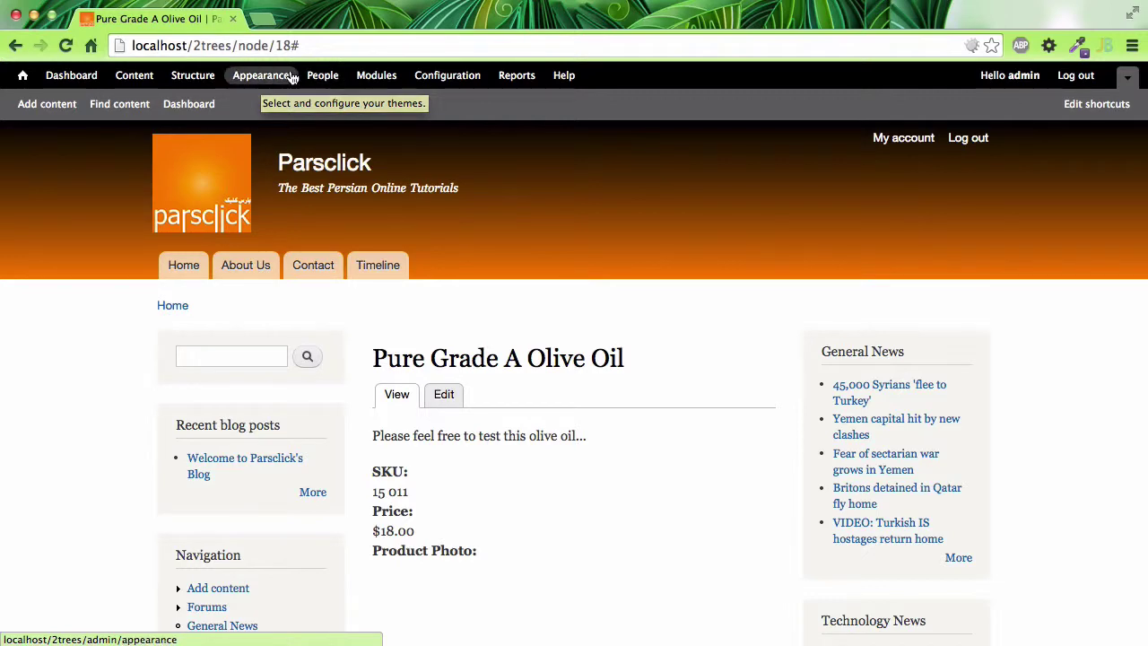
# Review the list of taxonomy vocabularies and close it
pyautogui.click(192, 75)
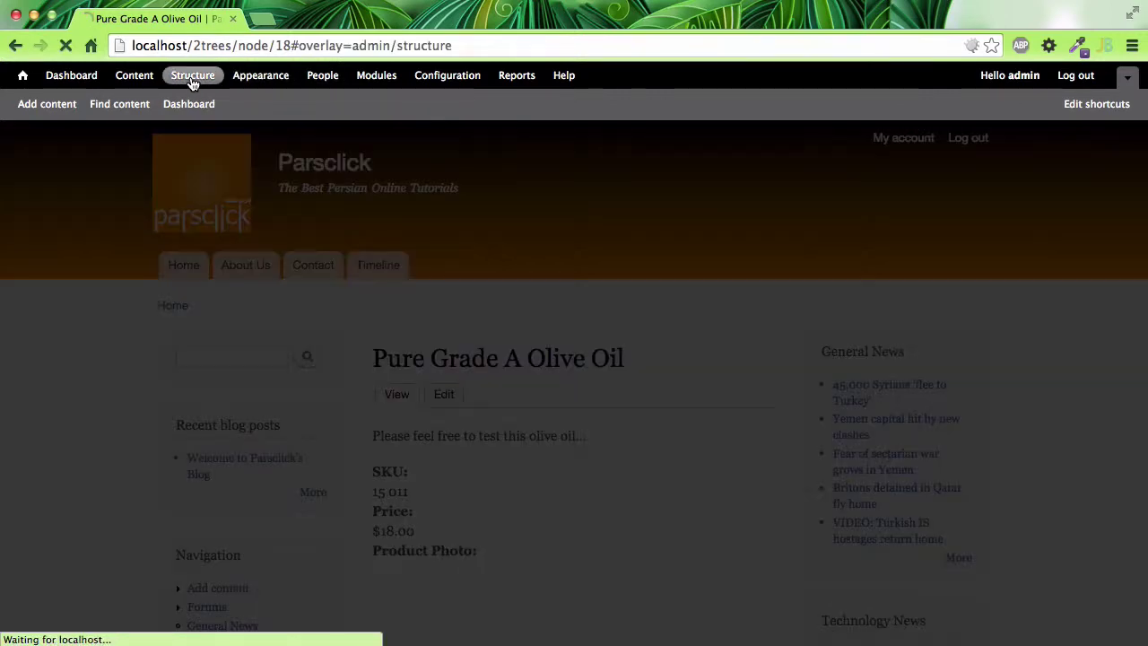
pyautogui.click(142, 495)
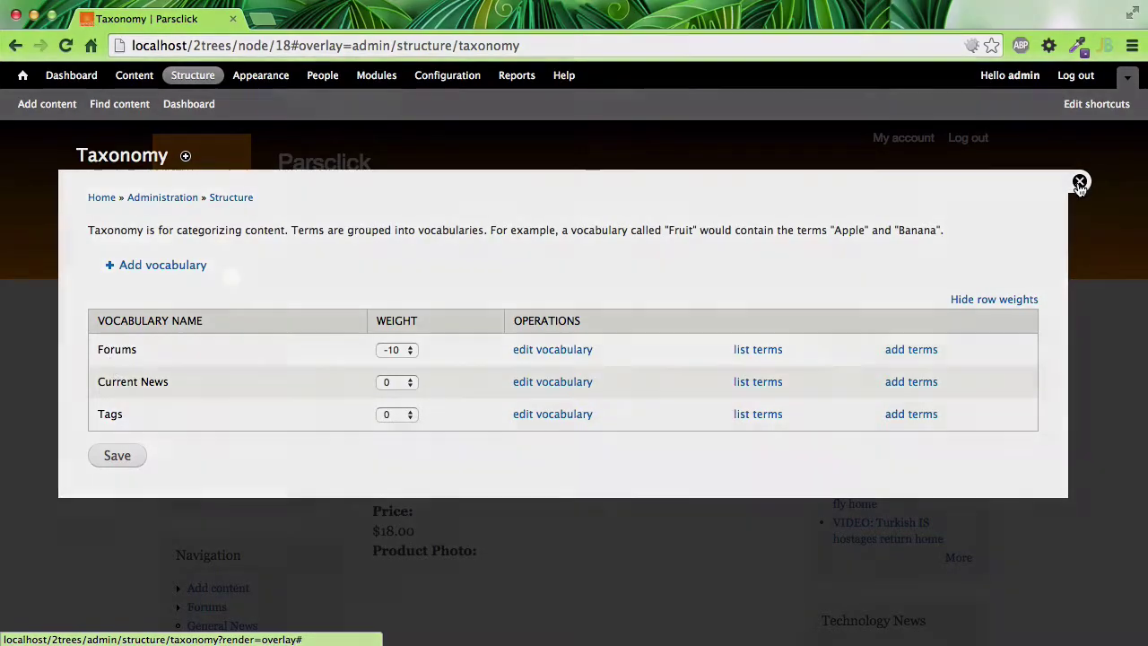
pyautogui.click(1080, 183)
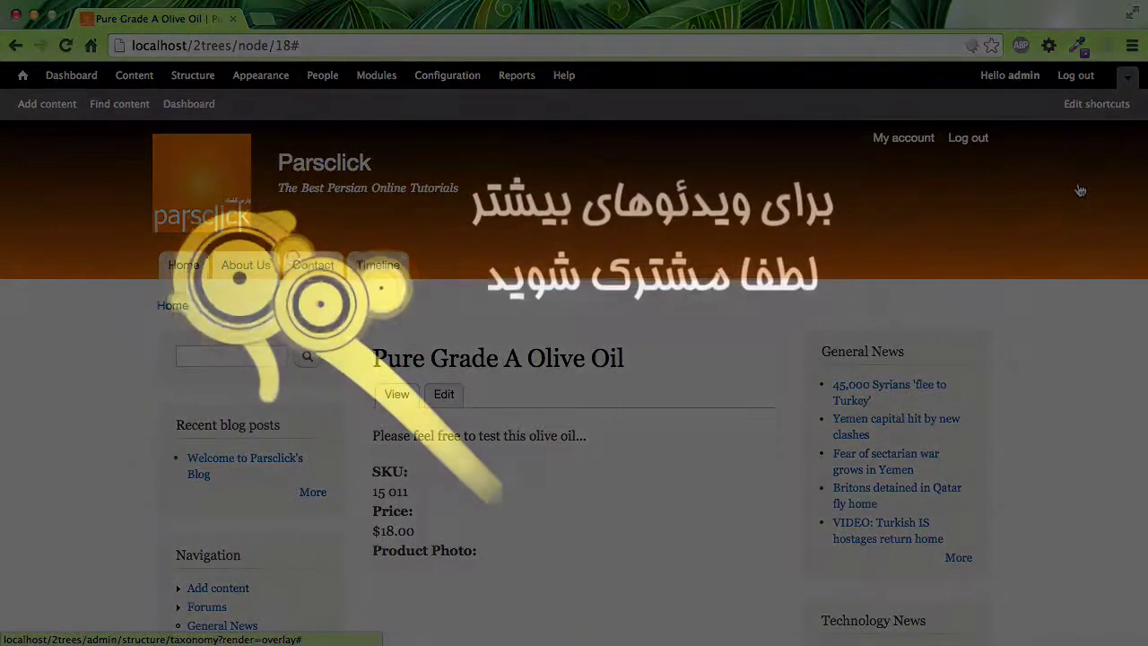